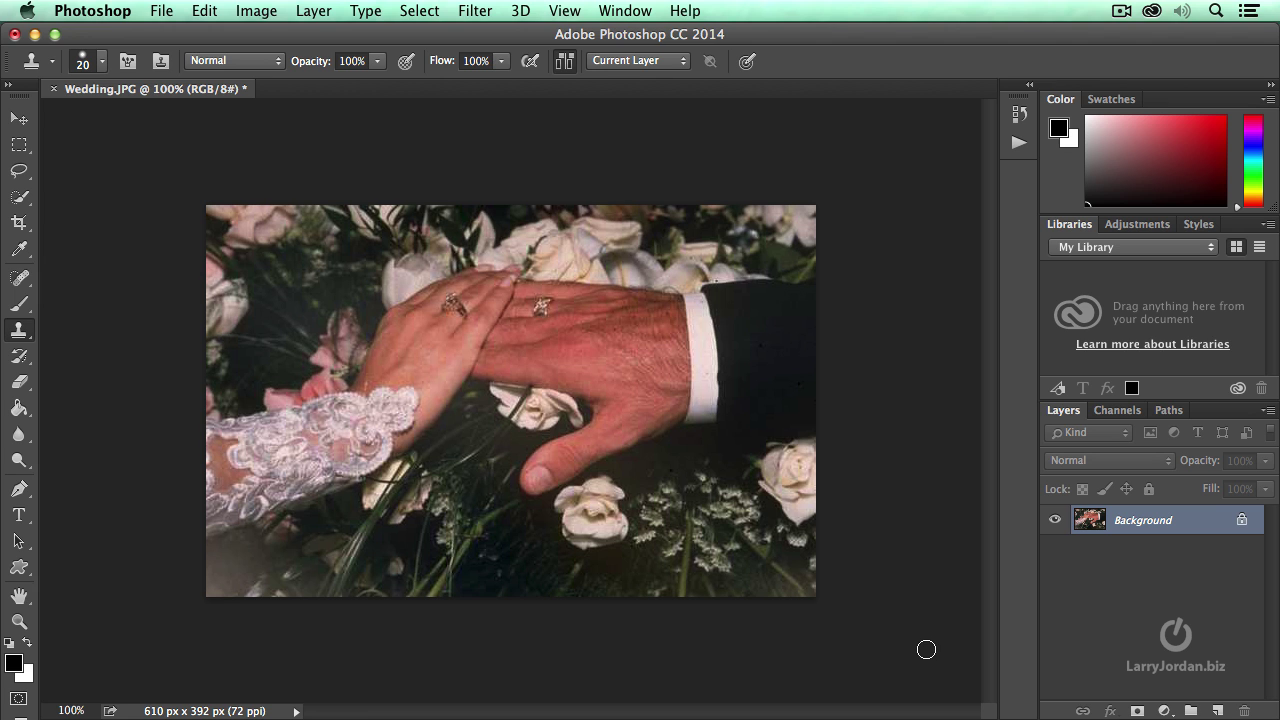
Step: Close Wedding.JPG without saving changes
{"action": "left_click", "coordinate": [160, 11]}
{"action": "left_click", "coordinate": [160, 11]}
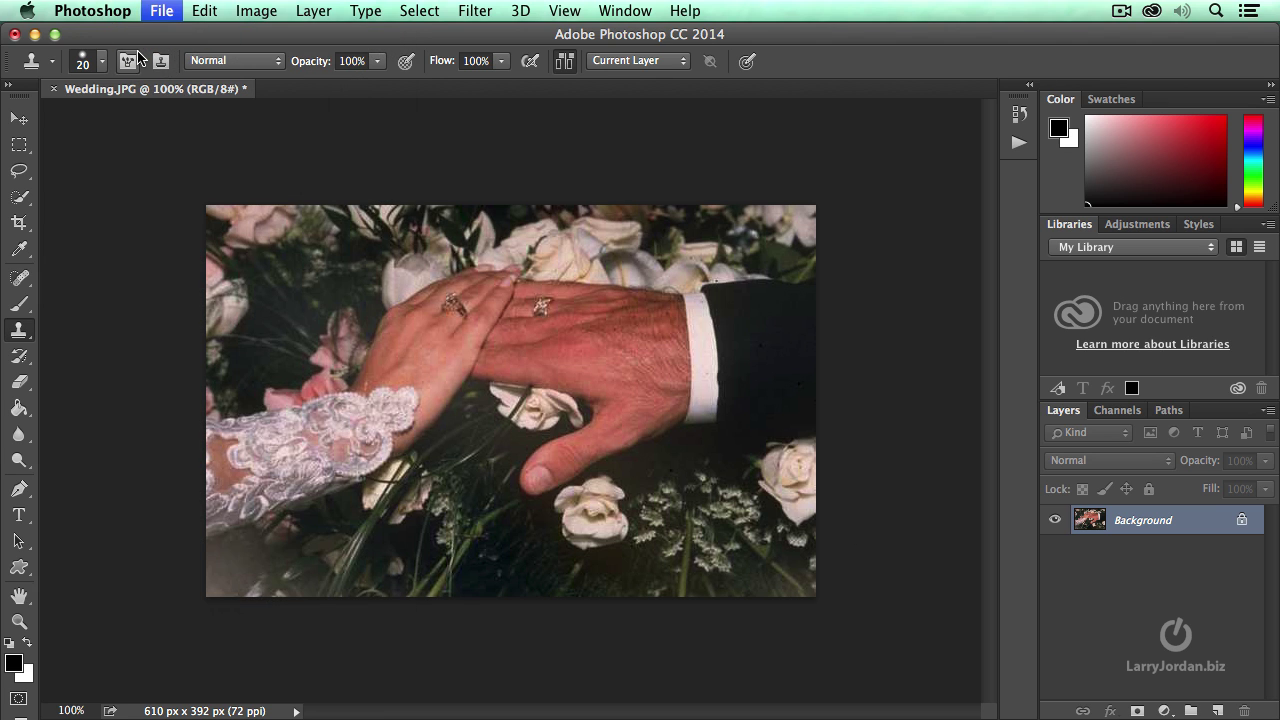
{"action": "key", "text": "super+w"}
{"action": "left_click", "coordinate": [571, 282]}
Step: Create a new 1280×720 document named Wedding
{"action": "left_click", "coordinate": [160, 11]}
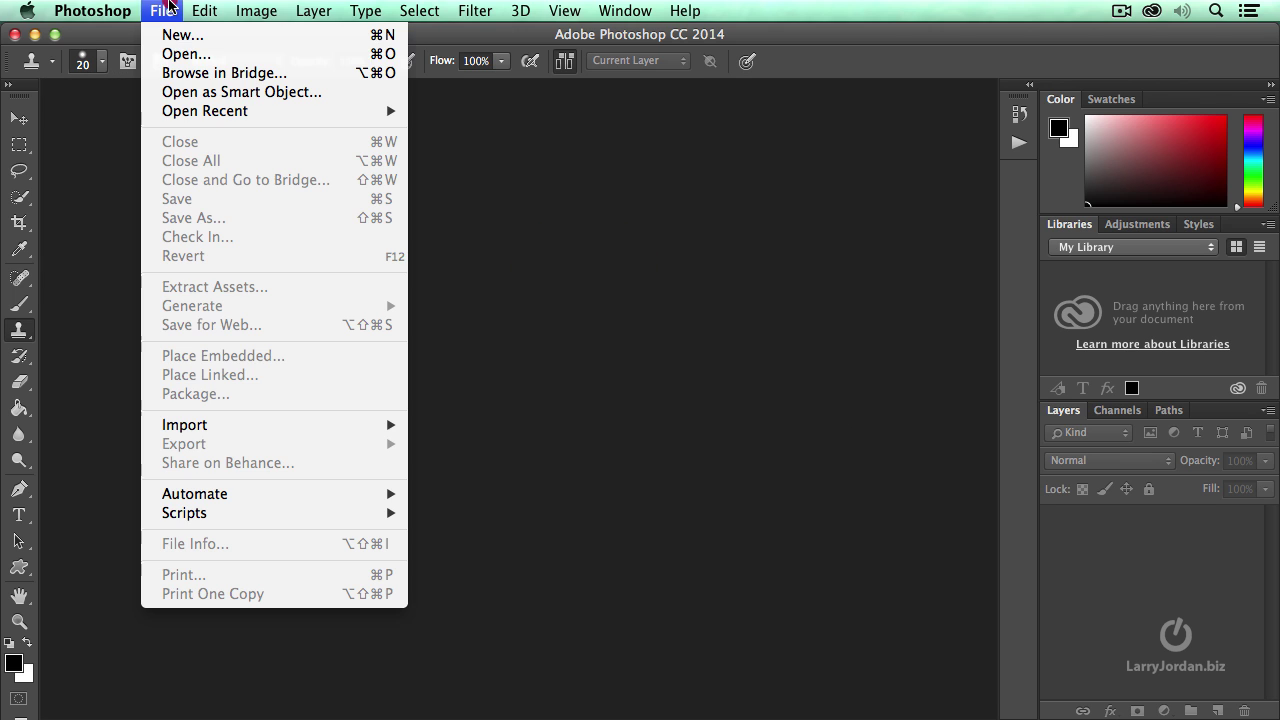
{"action": "left_click", "coordinate": [170, 40]}
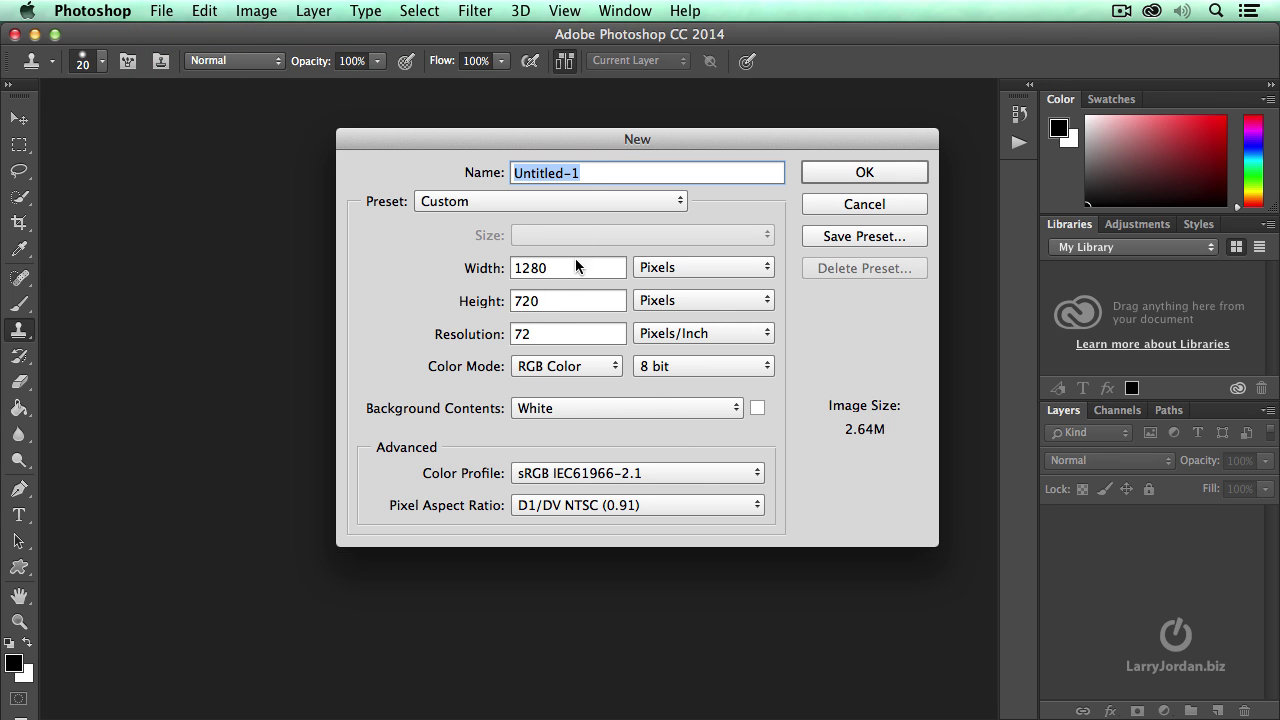
{"action": "left_click_drag", "start_coordinate": [586, 174], "coordinate": [423, 171]}
{"action": "type", "text": "Wedding"}
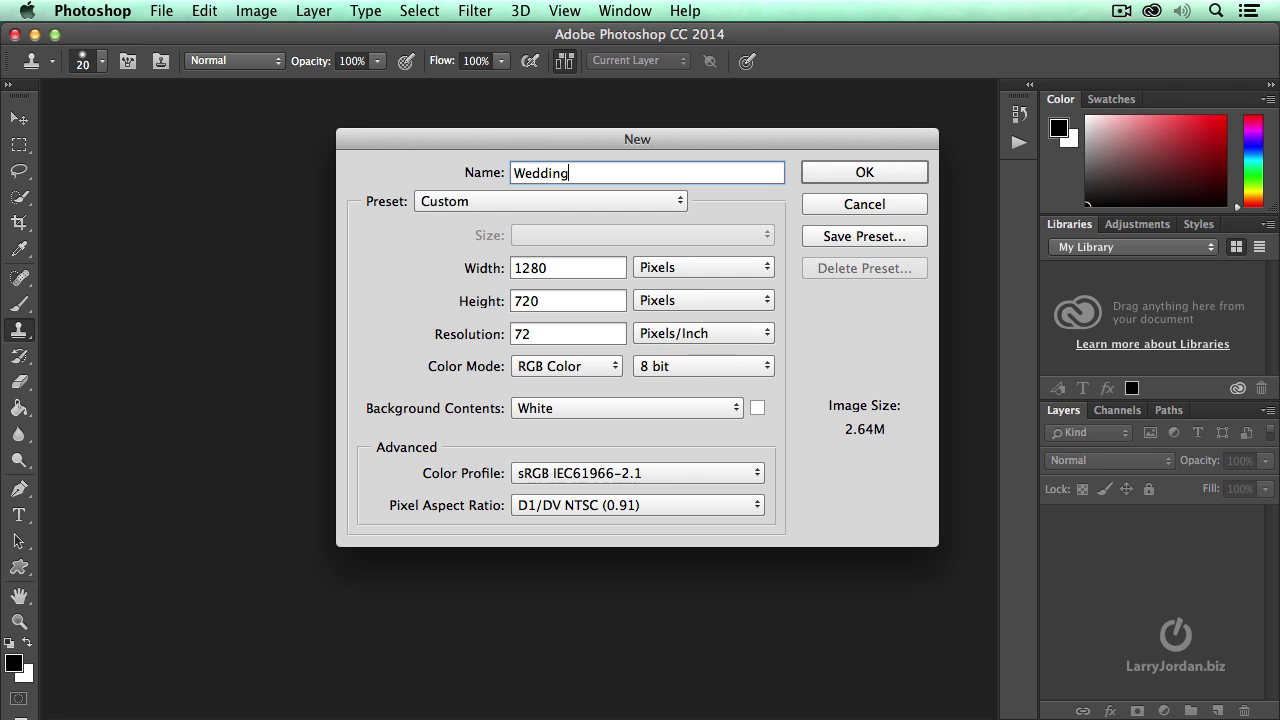
{"action": "key", "text": "Return"}
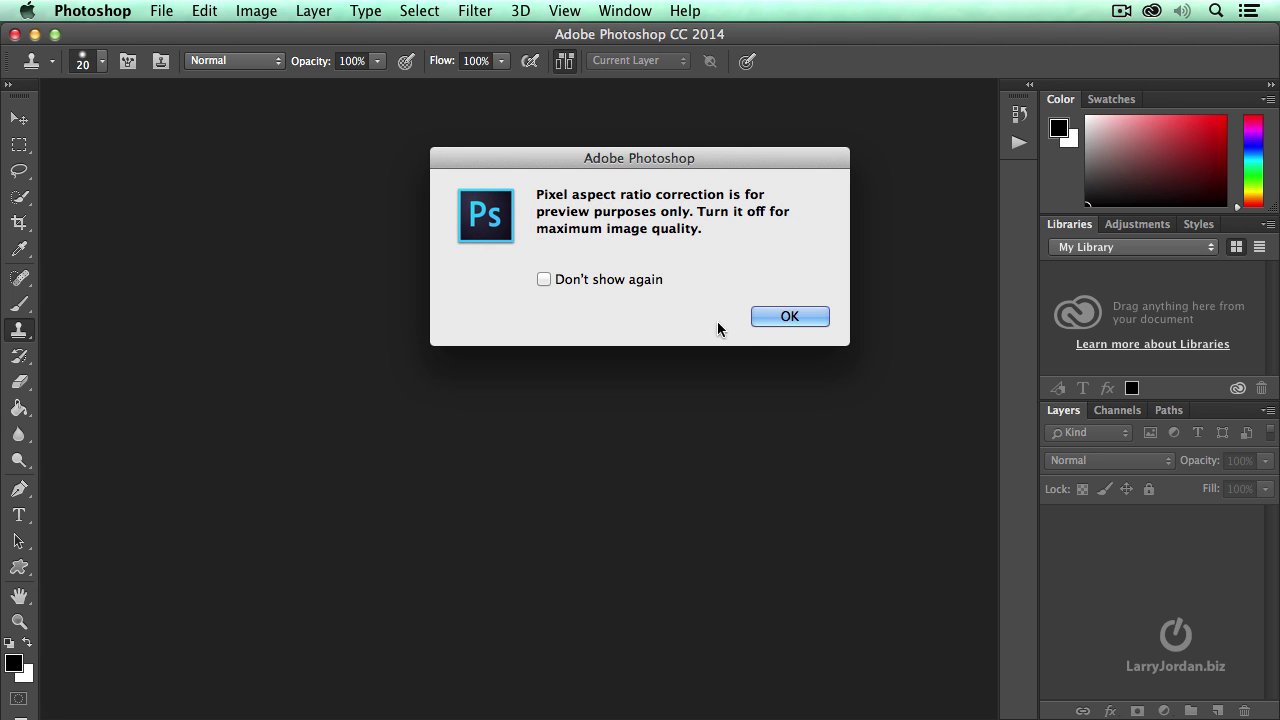
{"action": "left_click", "coordinate": [781, 321]}
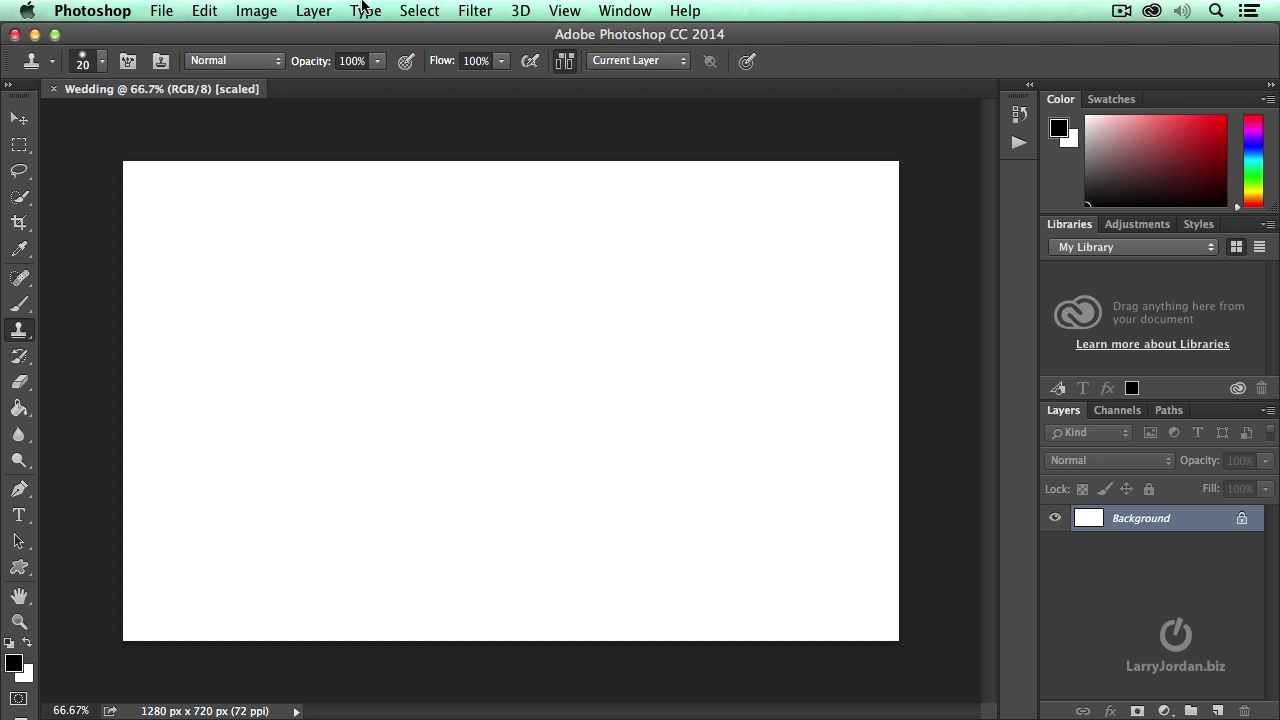
Step: Place Wedding.JPG as an embedded smart object centred on the canvas
{"action": "key", "text": "v"}
{"action": "left_click", "coordinate": [161, 10]}
{"action": "left_click", "coordinate": [291, 360]}
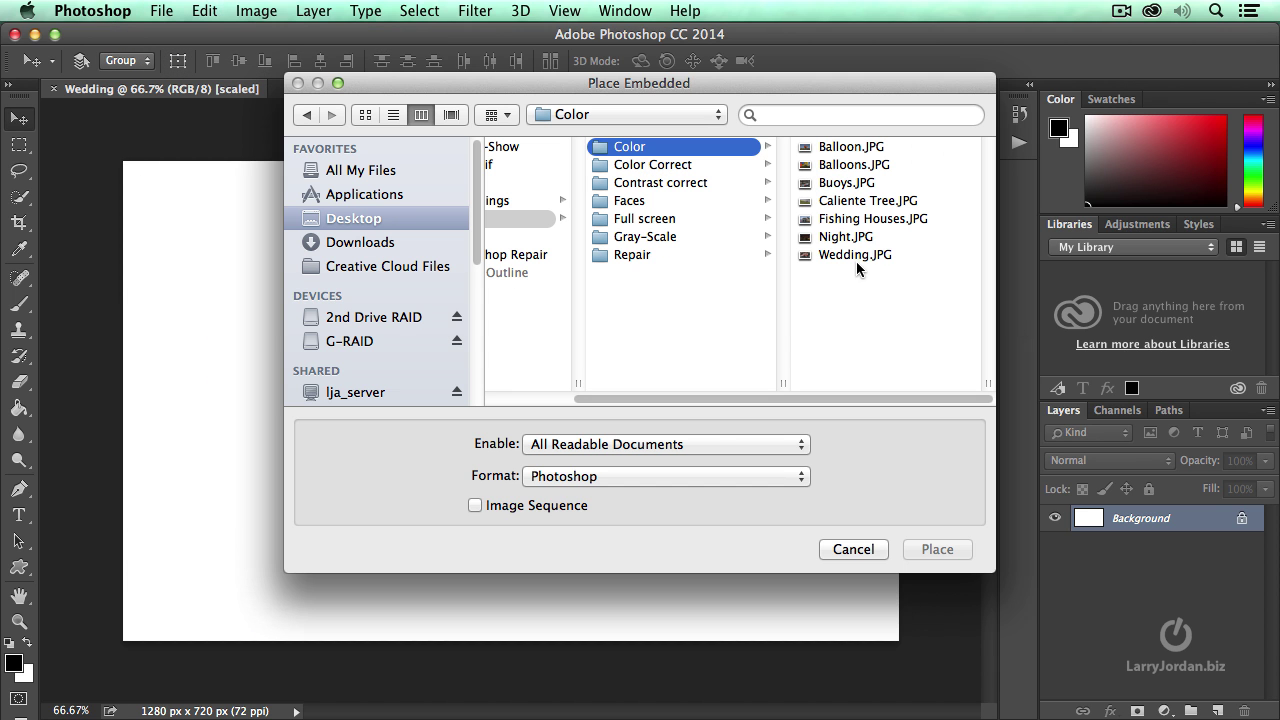
{"action": "left_click", "coordinate": [856, 258]}
{"action": "left_click", "coordinate": [937, 549]}
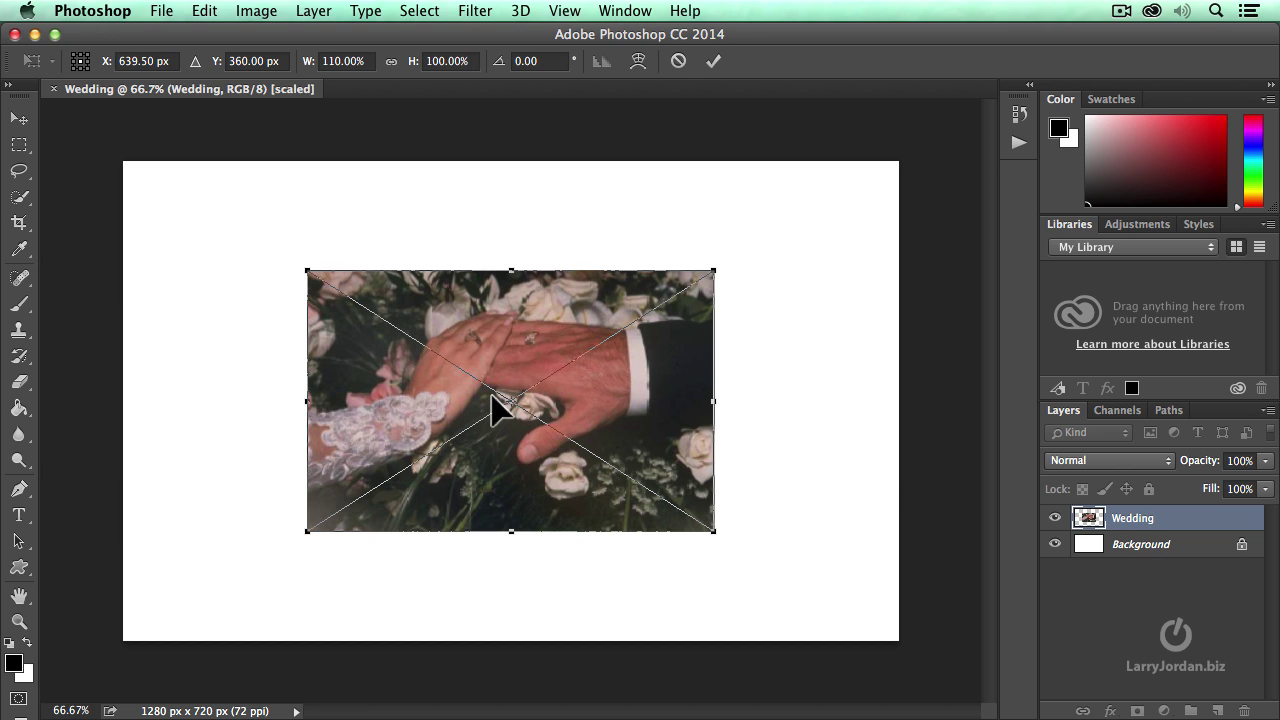
{"action": "key", "text": "Return"}
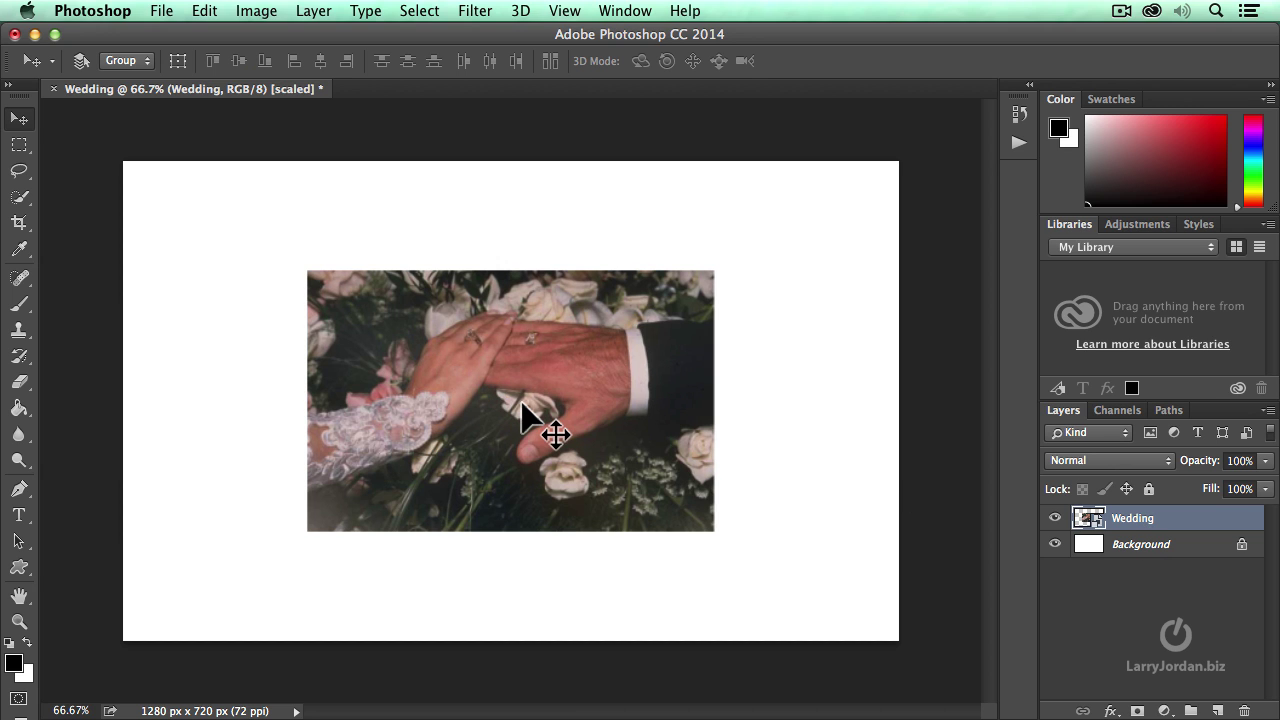
{"action": "left_click_drag", "start_coordinate": [521, 404], "coordinate": [557, 457]}
Step: Duplicate the Wedding layer as 'Wedding Bkgnd'
{"action": "right_click", "coordinate": [1183, 519]}
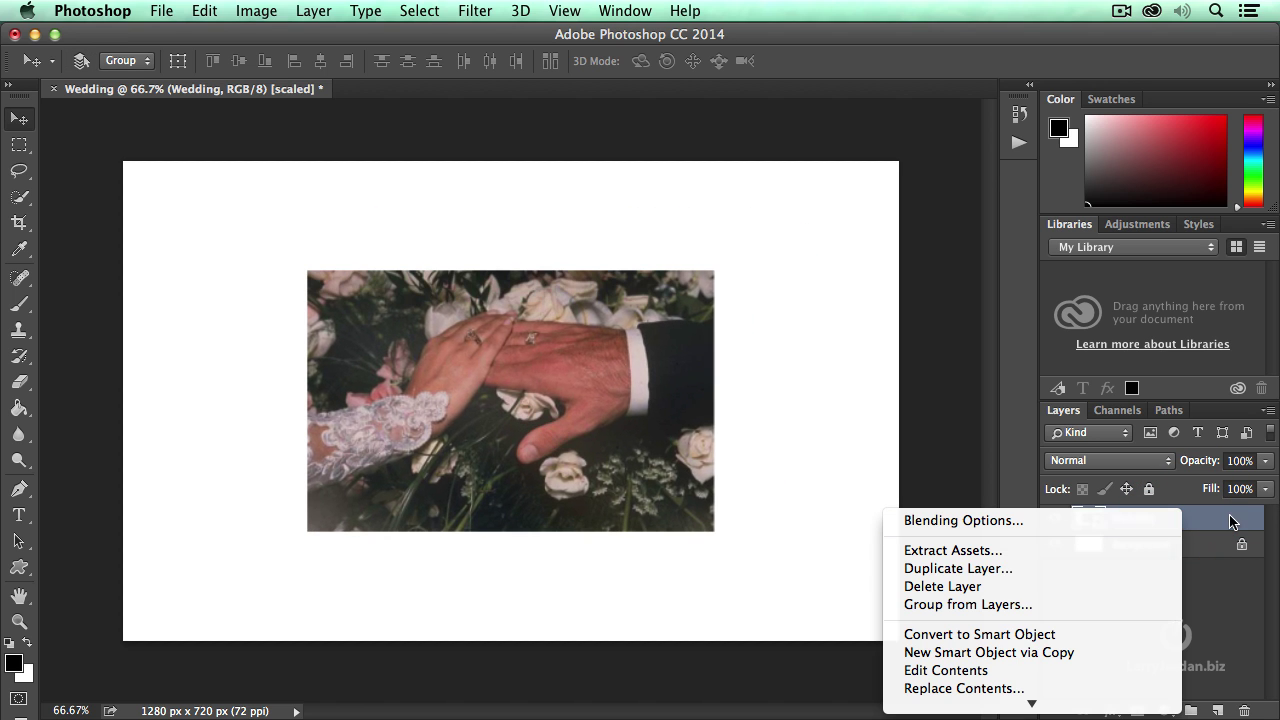
{"action": "left_click", "coordinate": [1040, 569]}
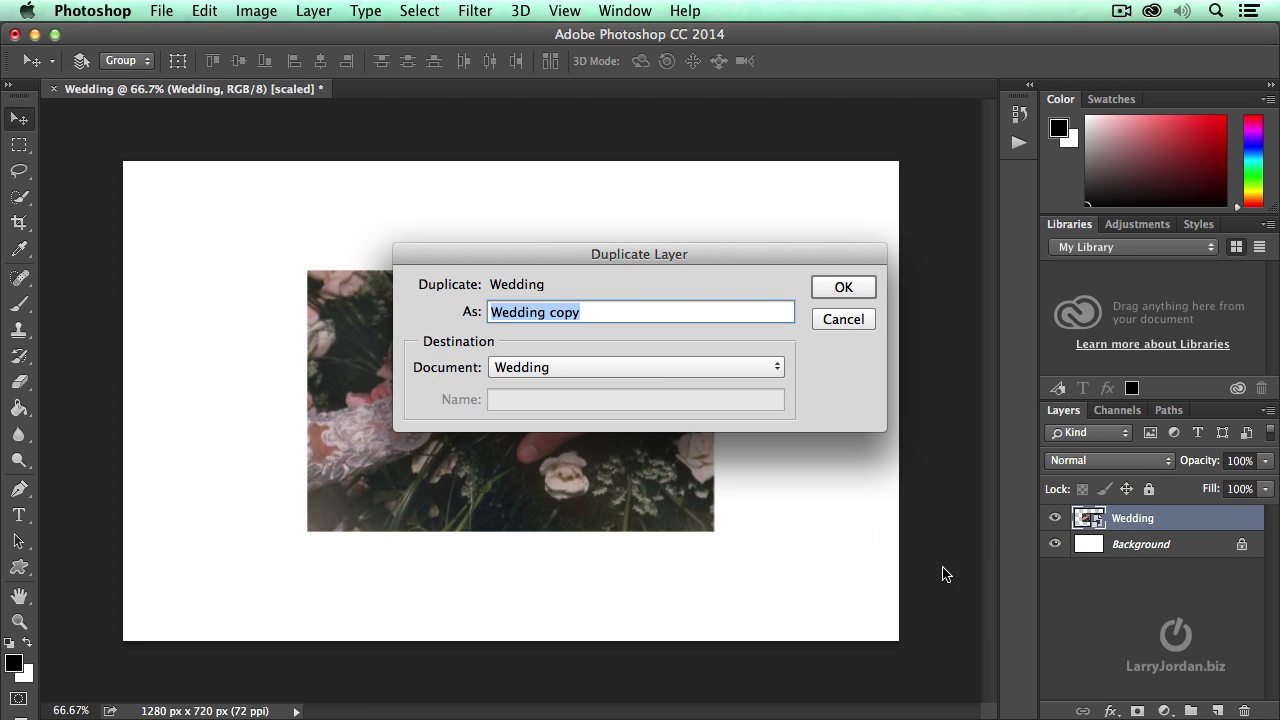
{"action": "left_click", "coordinate": [649, 311]}
{"action": "key", "text": "BackSpace"}
{"action": "key", "text": "BackSpace"}
{"action": "key", "text": "BackSpace"}
{"action": "key", "text": "BackSpace"}
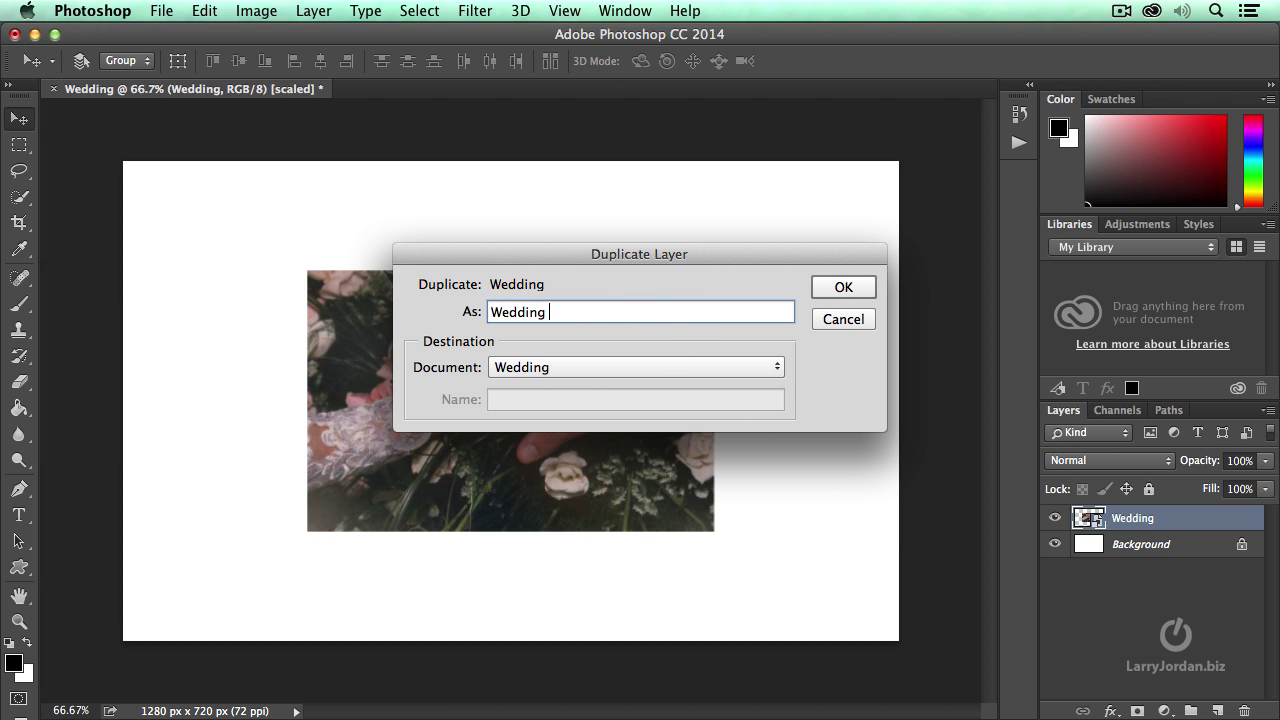
{"action": "type", "text": "Bkgnd"}
{"action": "key", "text": "Return"}
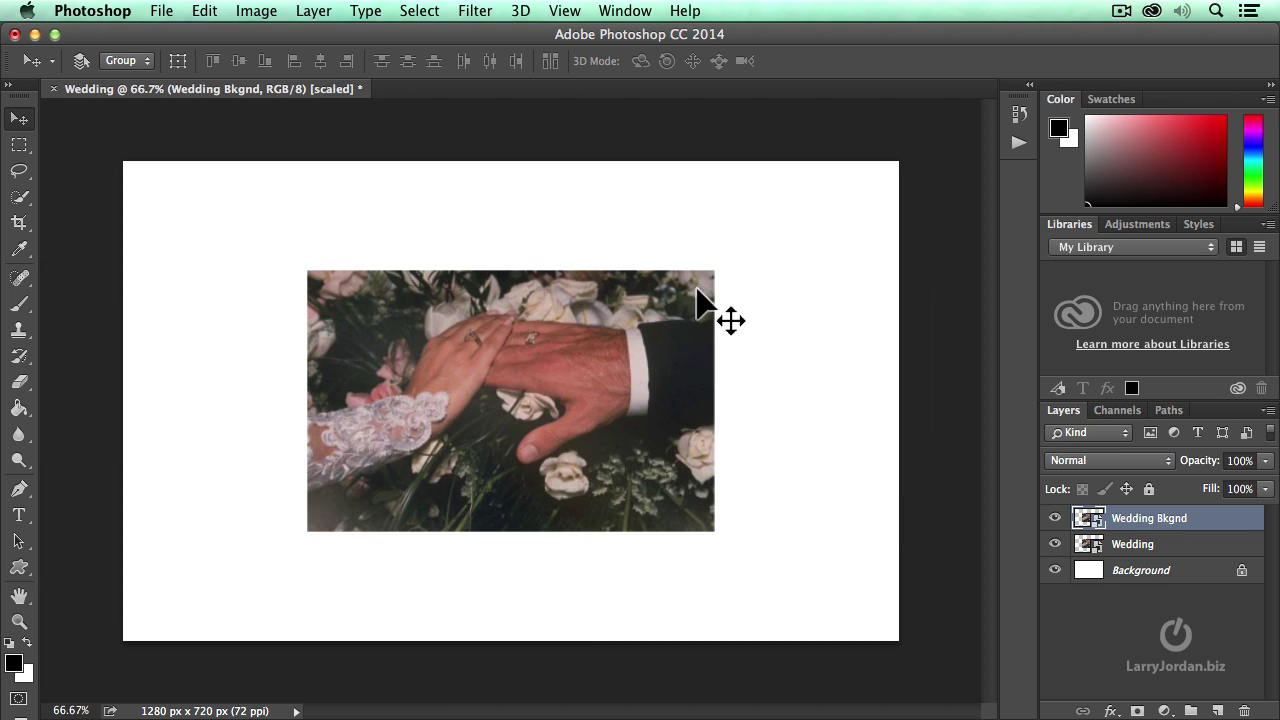
Step: Keep Wedding on top, select Wedding Bkgnd, and hide the Wedding layer
{"action": "left_click_drag", "start_coordinate": [1177, 543], "coordinate": [1158, 512]}
{"action": "left_click_drag", "start_coordinate": [1163, 560], "coordinate": [1163, 512]}
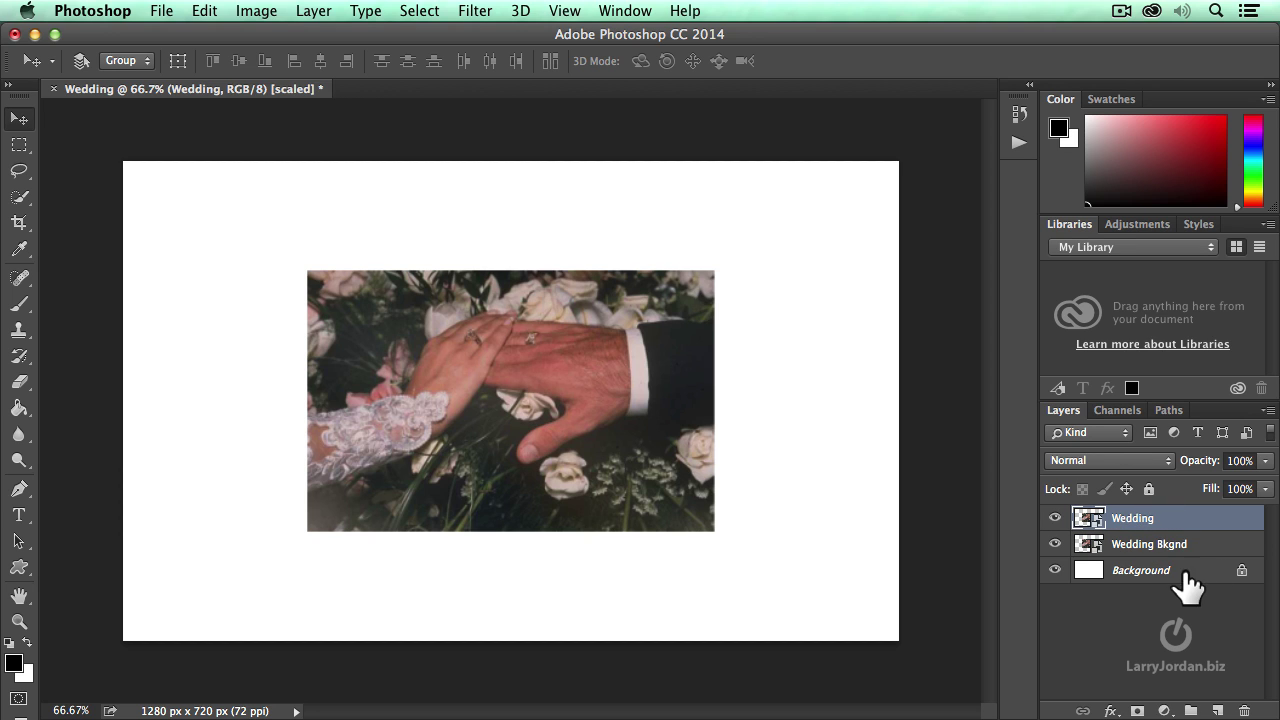
{"action": "left_click", "coordinate": [1155, 545]}
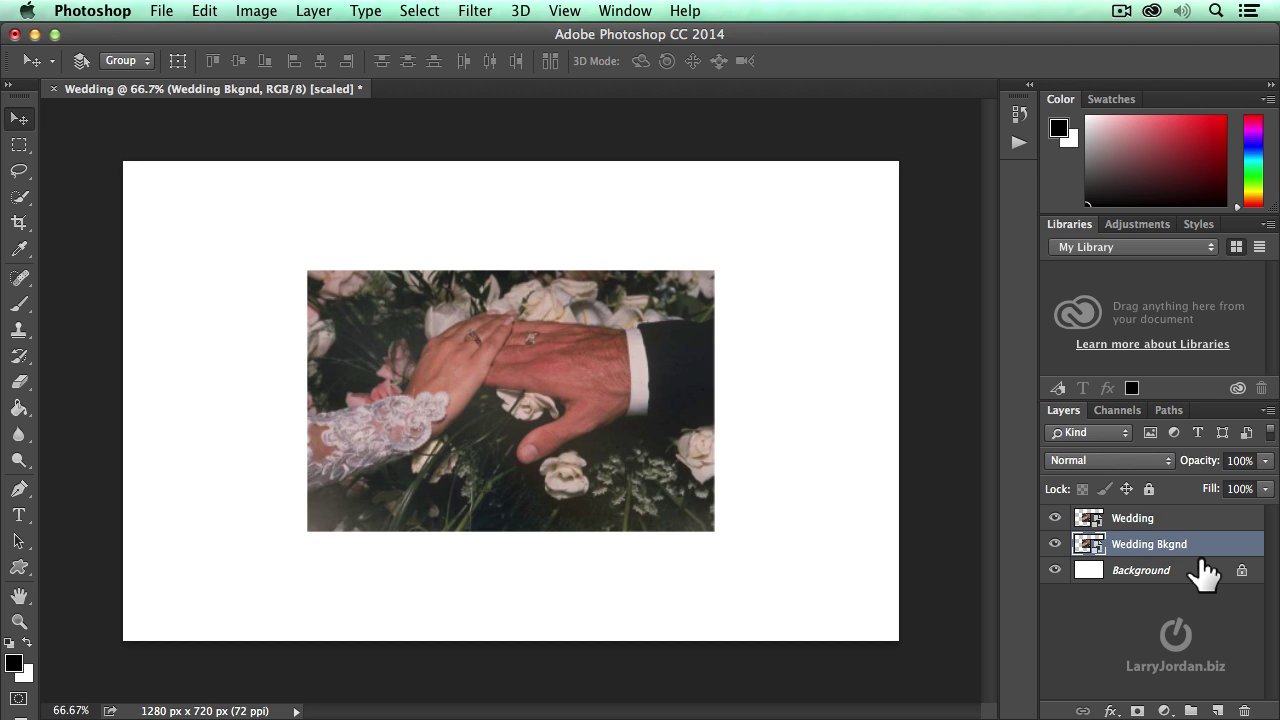
{"action": "left_click", "coordinate": [1055, 544]}
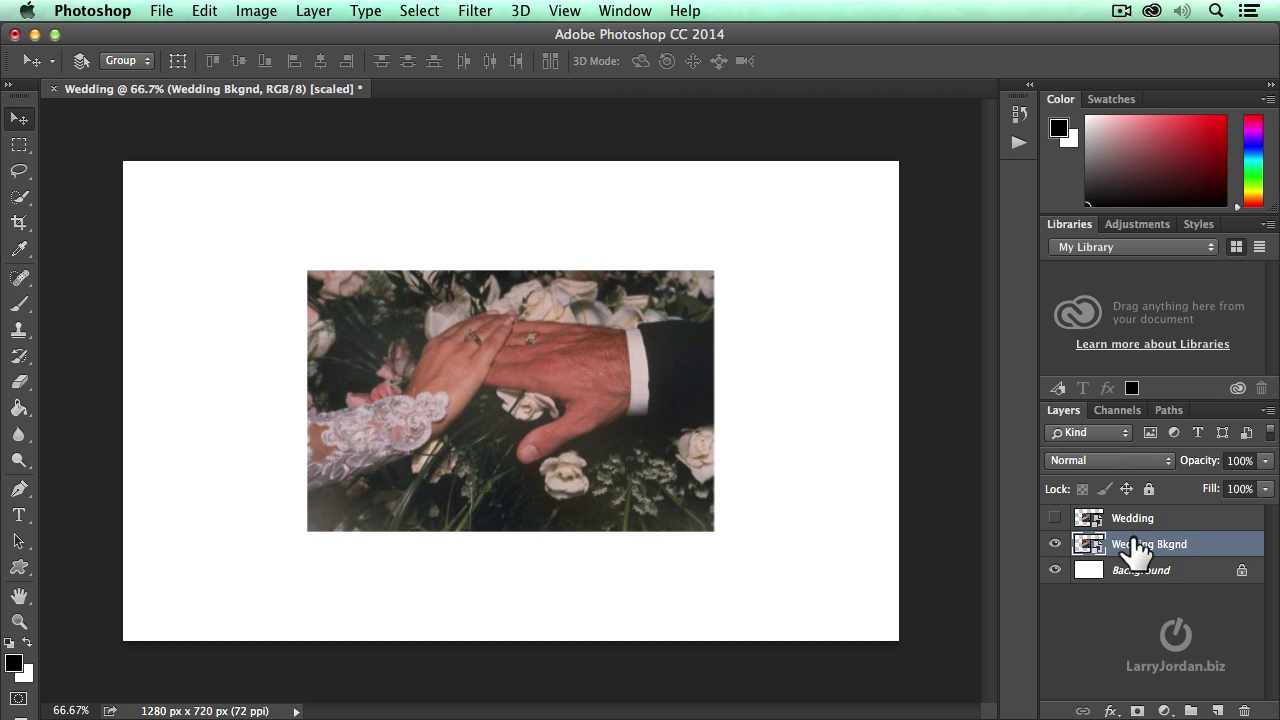
Step: Scale Wedding Bkgnd to about 192% to fill the 1280×720 canvas, then show Wedding again
{"action": "key", "text": "super+t"}
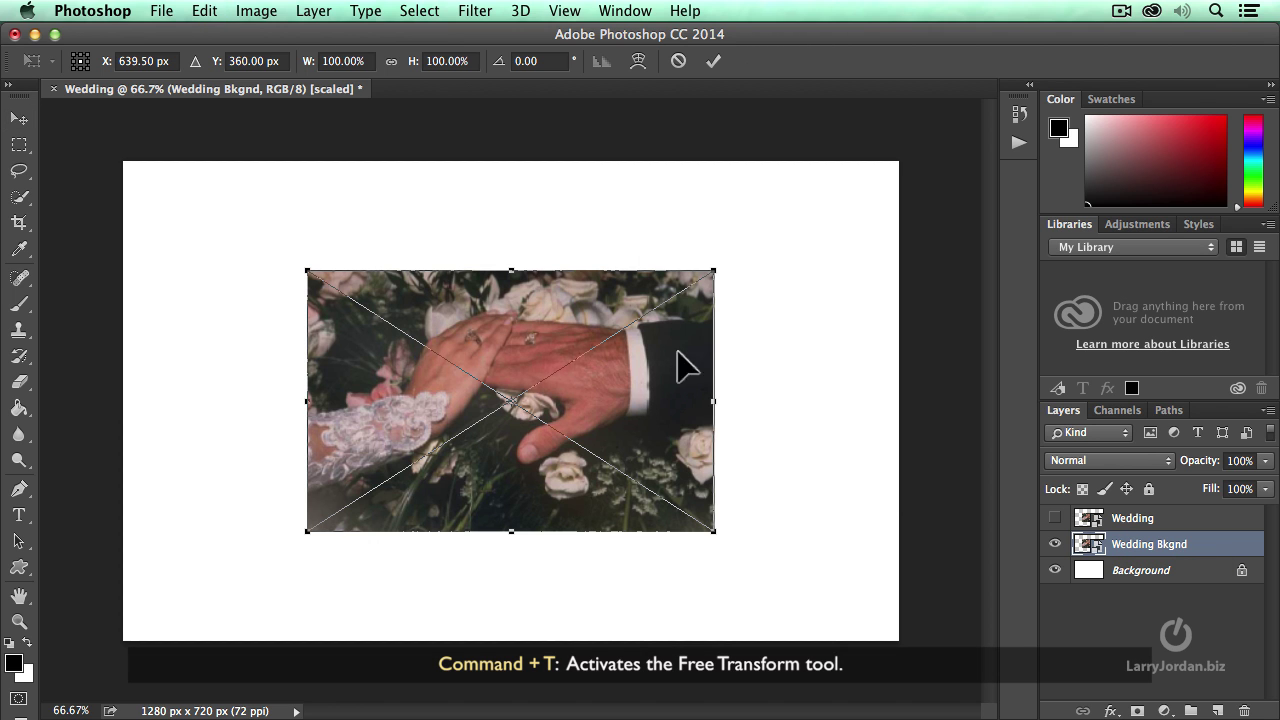
{"action": "left_click", "coordinate": [205, 11]}
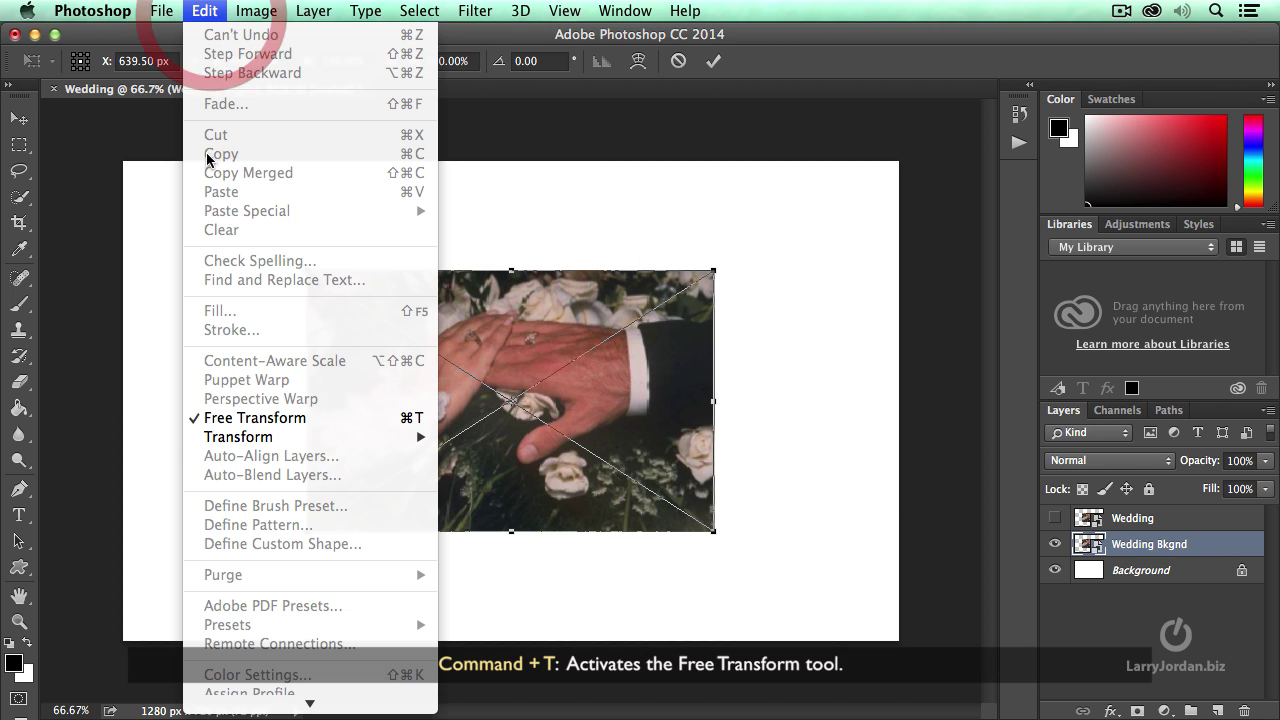
{"action": "left_click", "coordinate": [843, 296]}
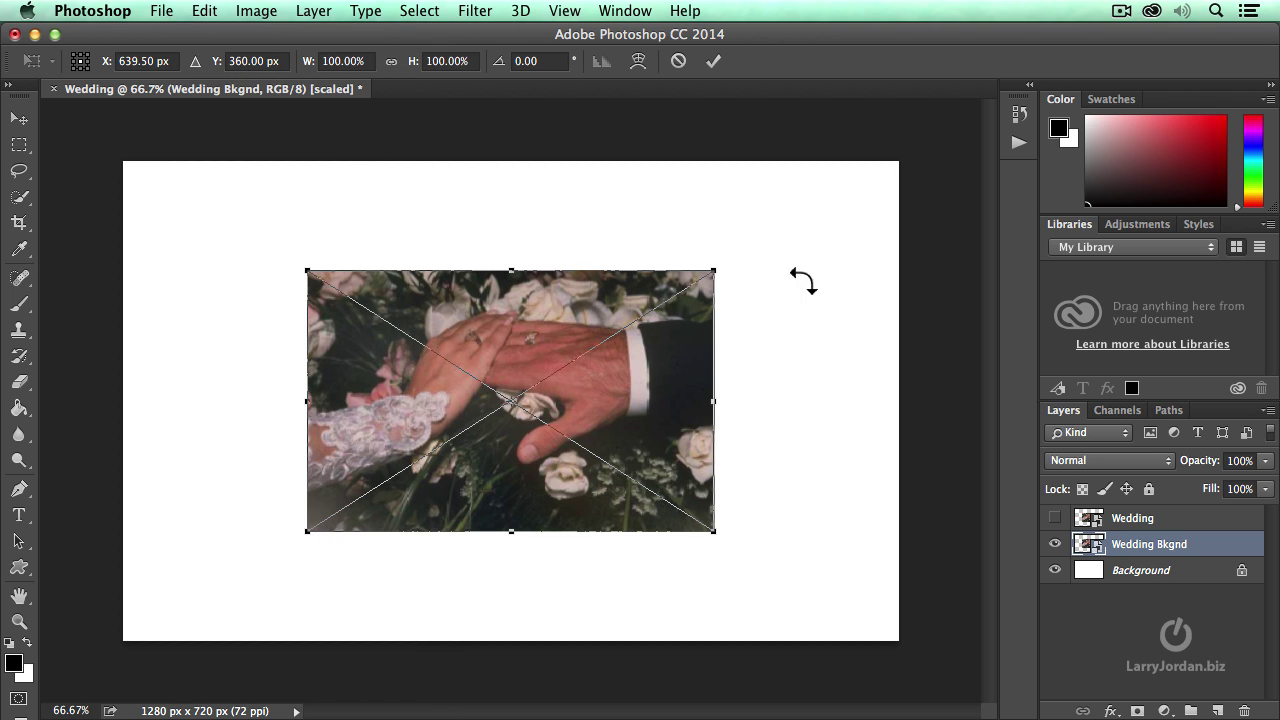
{"action": "left_click_drag", "start_coordinate": [713, 272], "coordinate": [921, 194]}
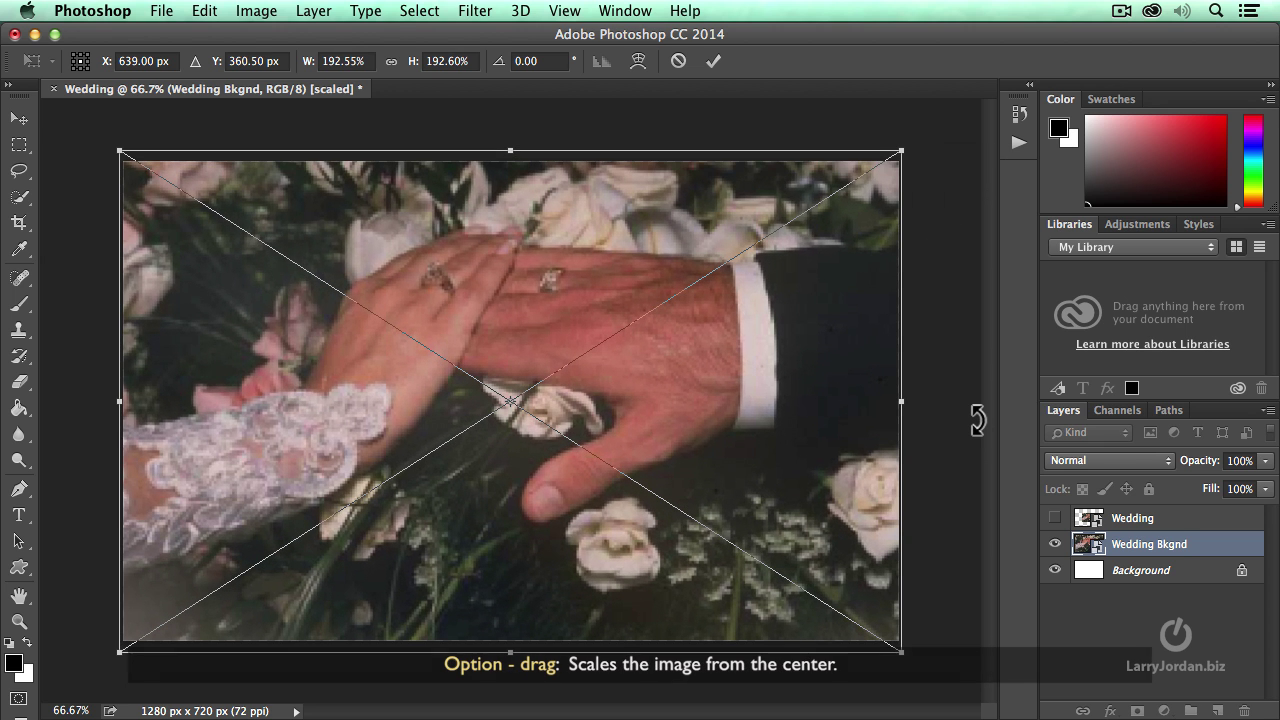
{"action": "key", "text": "Return"}
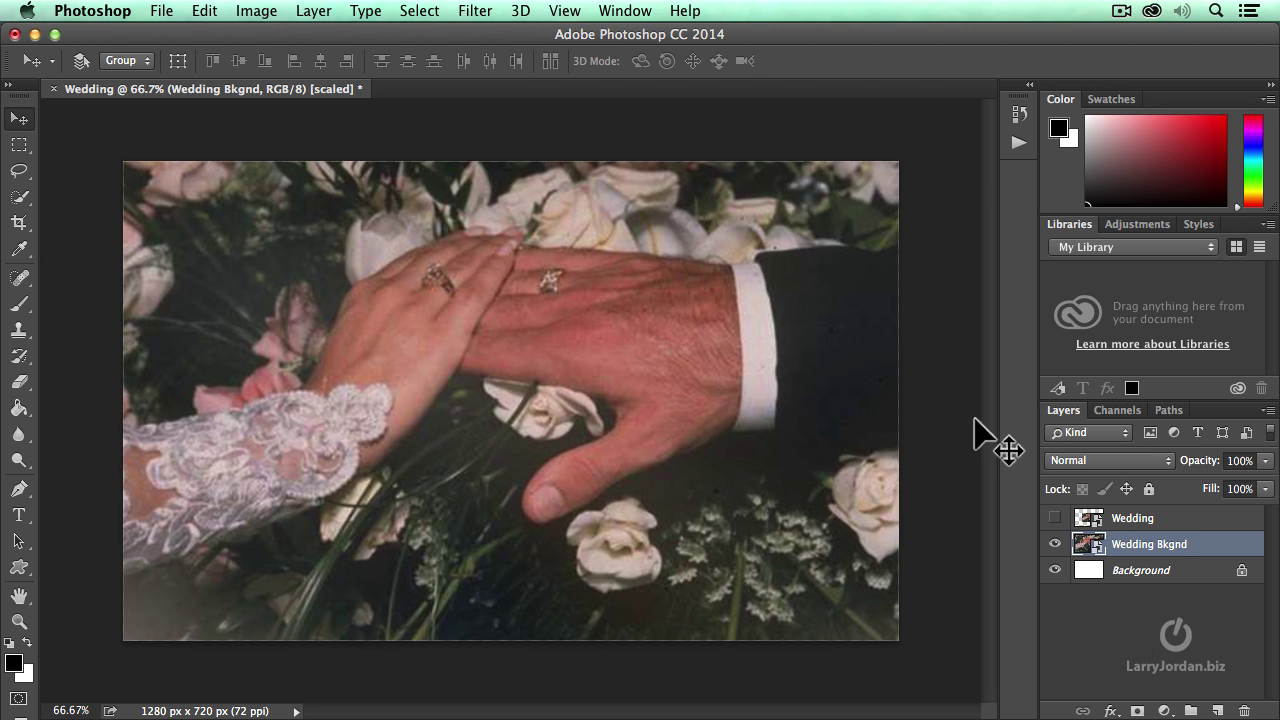
{"action": "left_click", "coordinate": [1055, 518]}
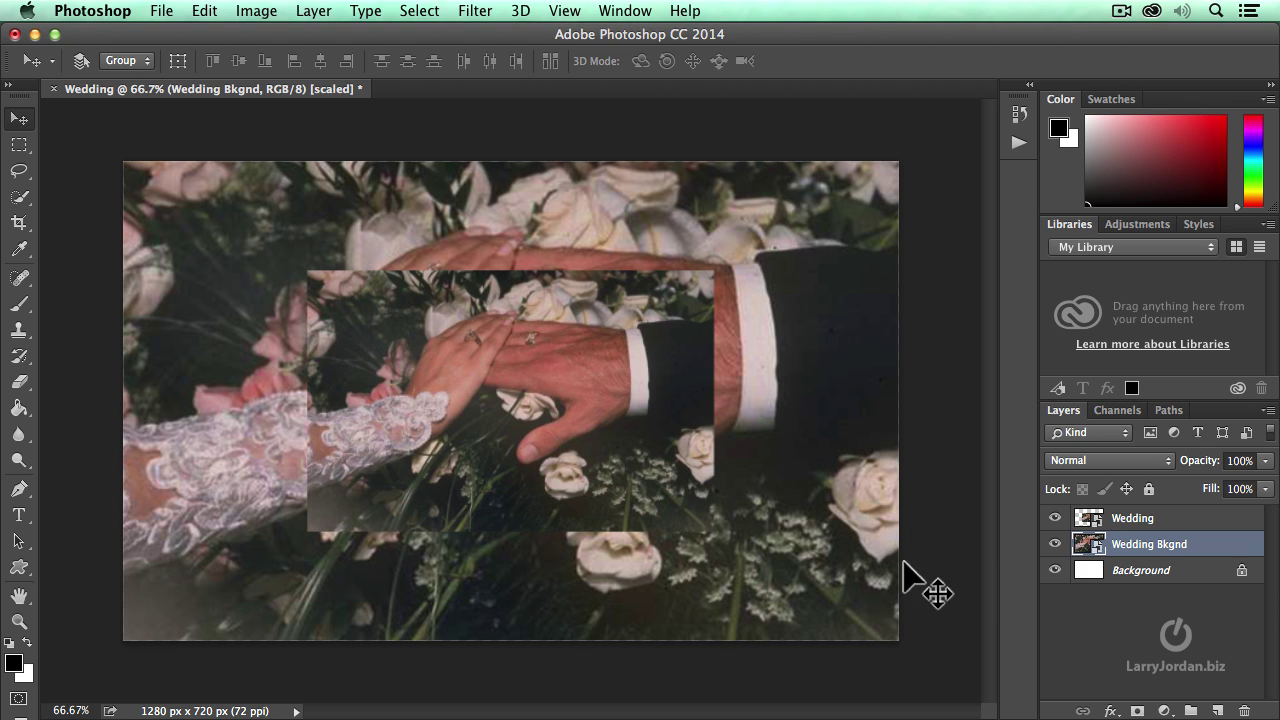
Step: Show the Actions panel and add an action set named Larry
{"action": "left_click", "coordinate": [625, 10]}
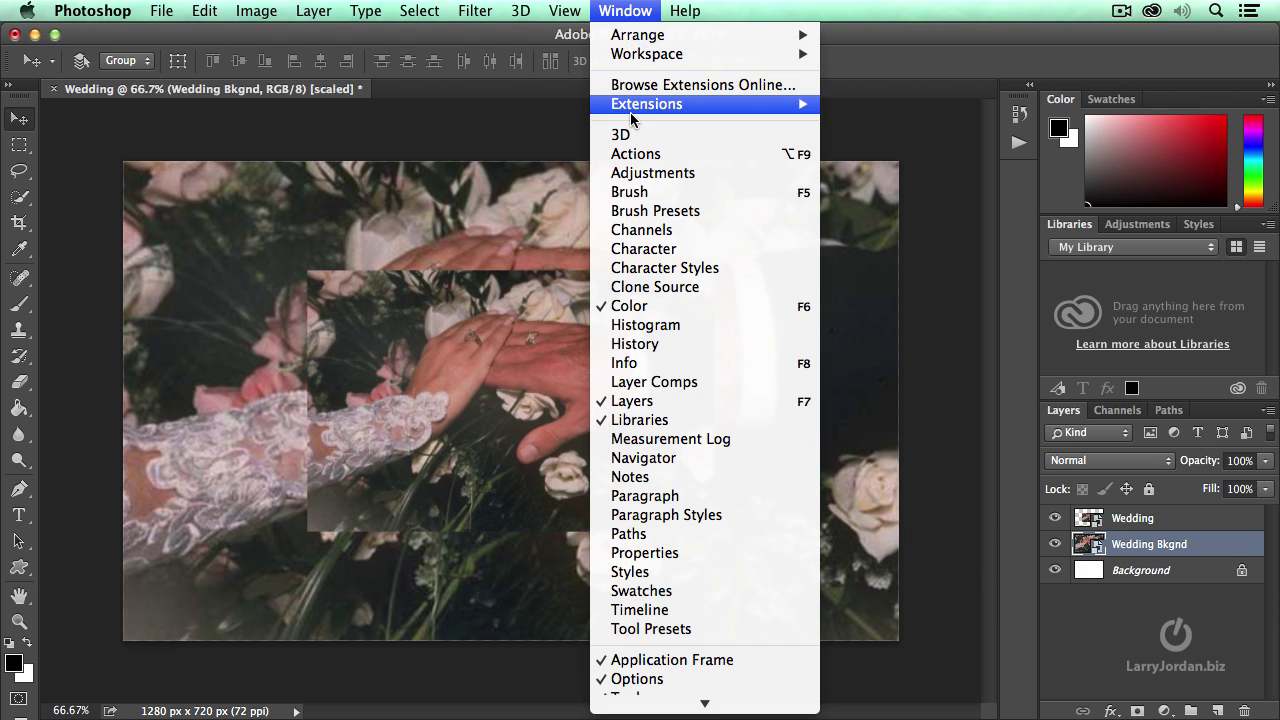
{"action": "left_click", "coordinate": [648, 154]}
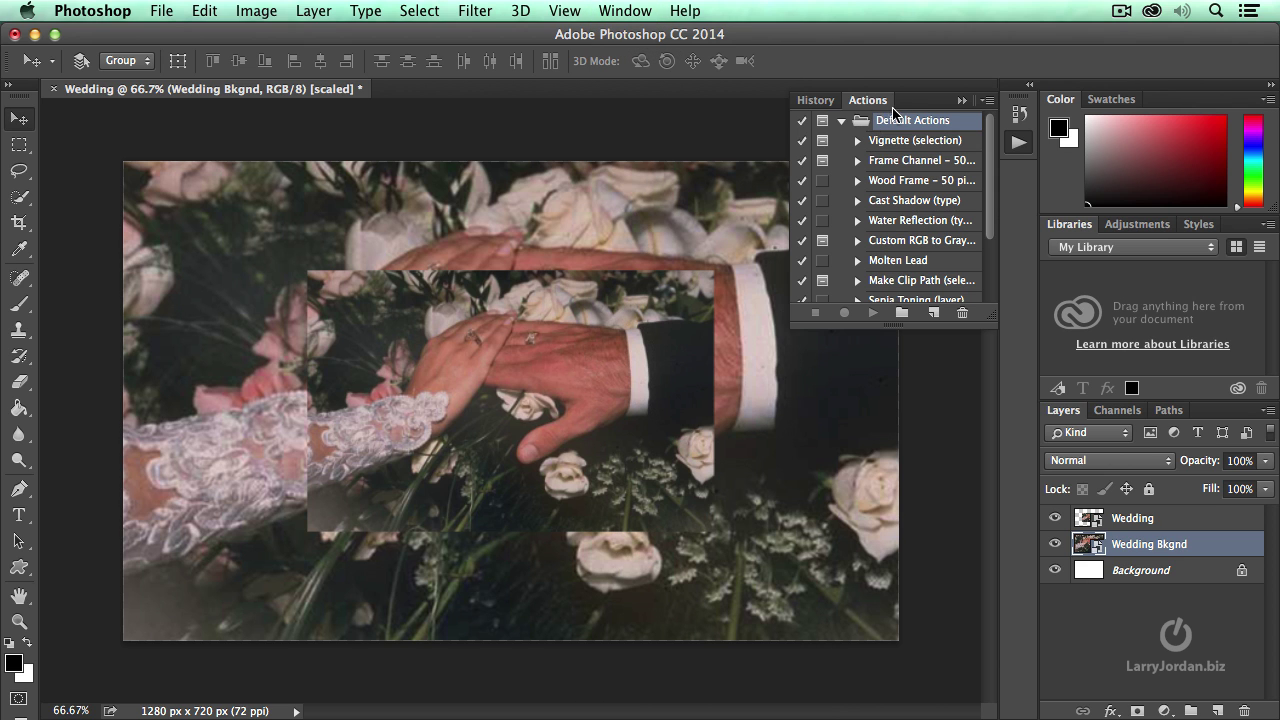
{"action": "left_click_drag", "start_coordinate": [992, 205], "coordinate": [975, 310]}
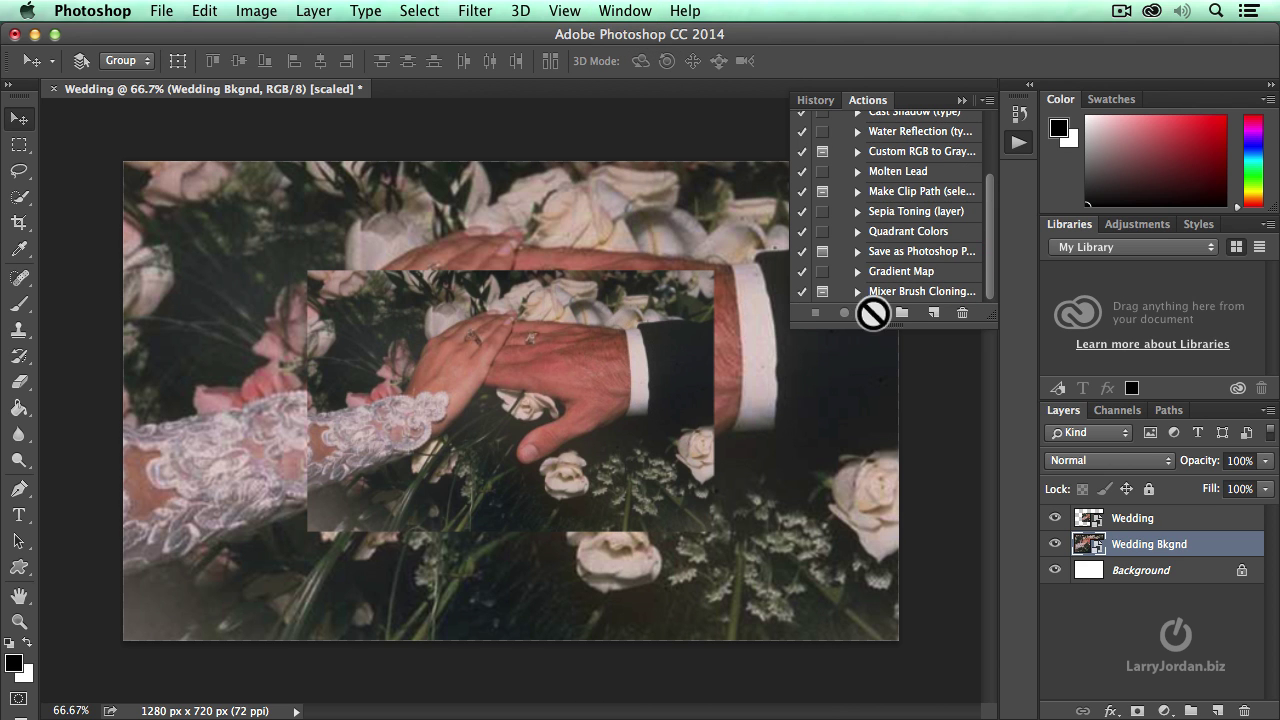
{"action": "left_click", "coordinate": [901, 316]}
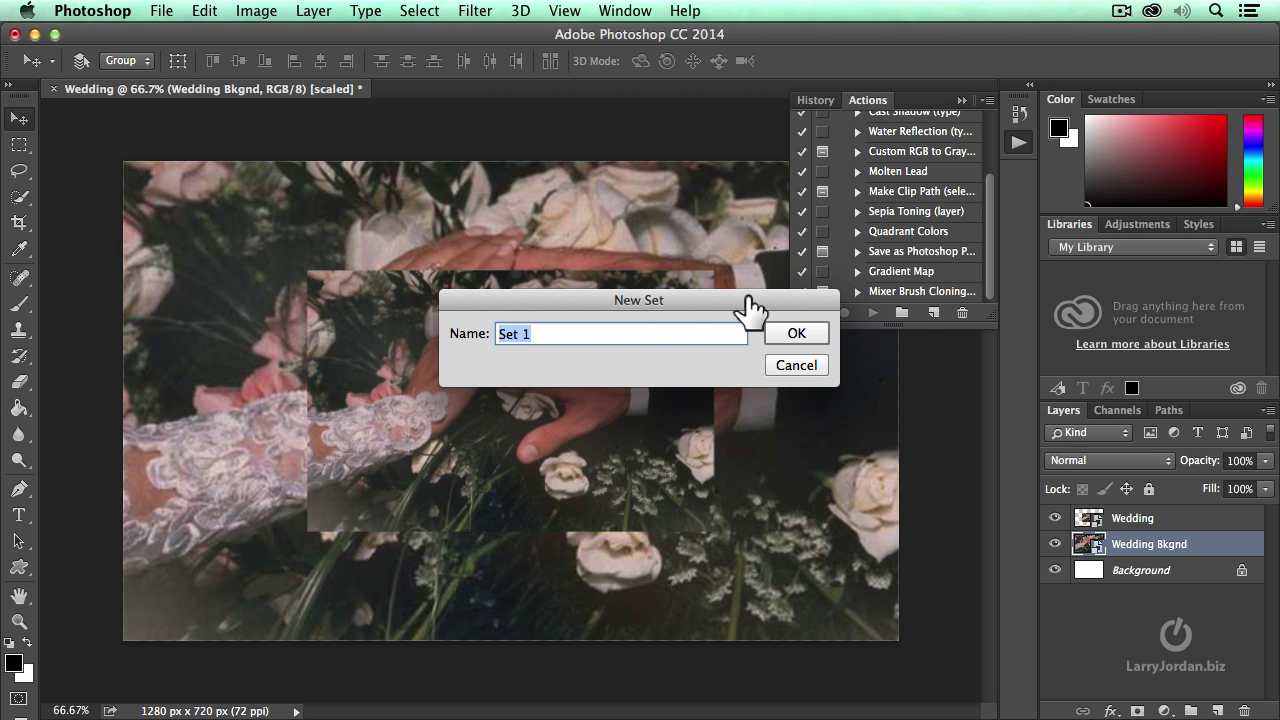
{"action": "type", "text": "Larry"}
{"action": "left_click", "coordinate": [789, 337]}
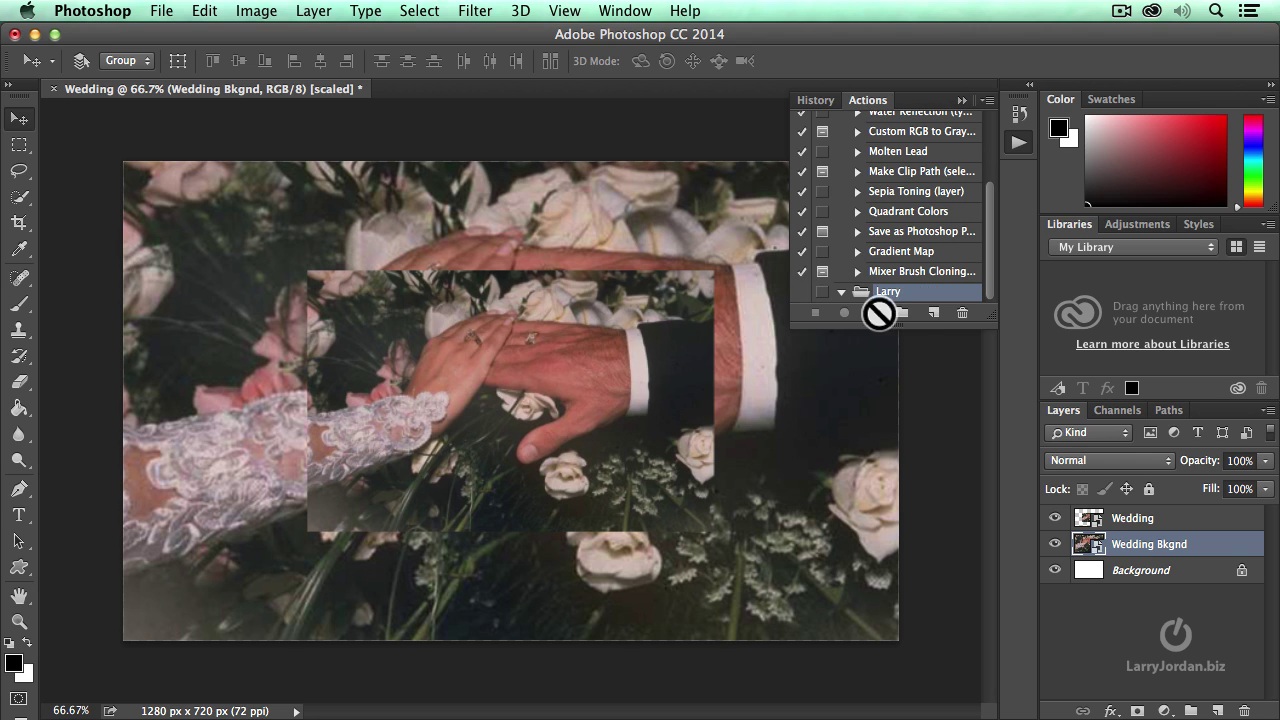
Step: Record a new action 'Blur and Save' in set Larry with Function Key None
{"action": "left_click", "coordinate": [933, 313]}
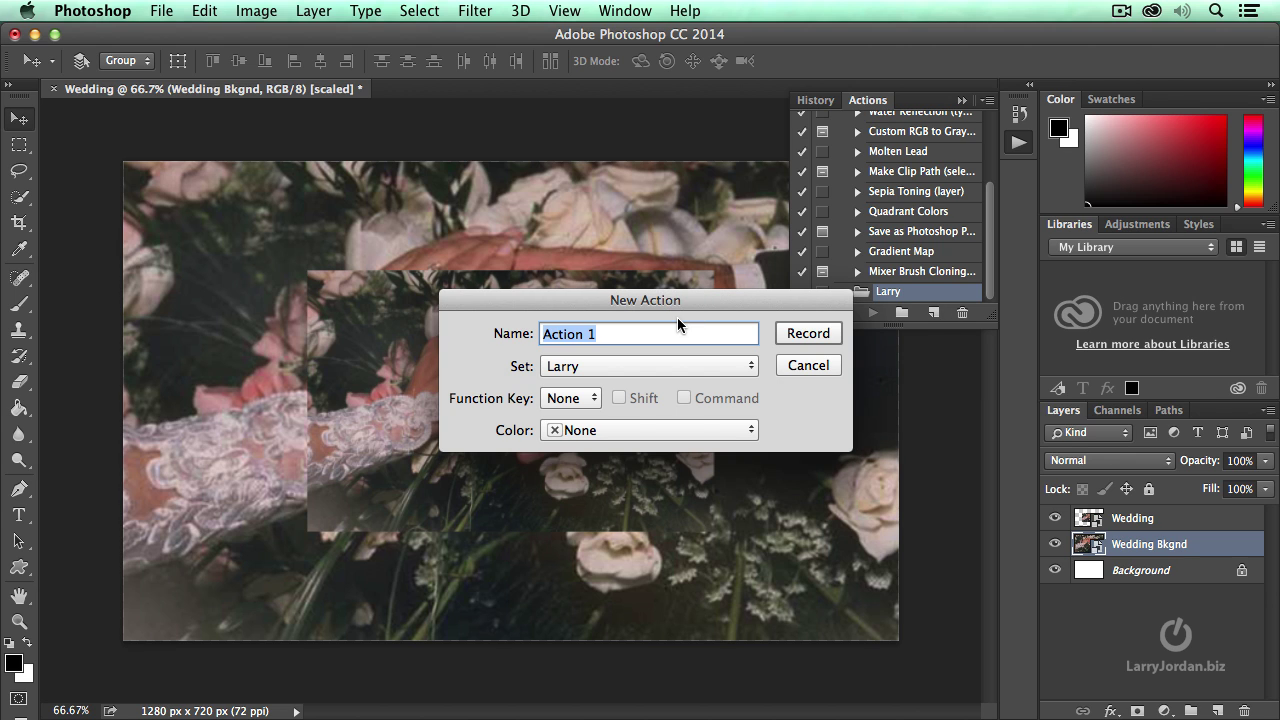
{"action": "type", "text": "Blur an"}
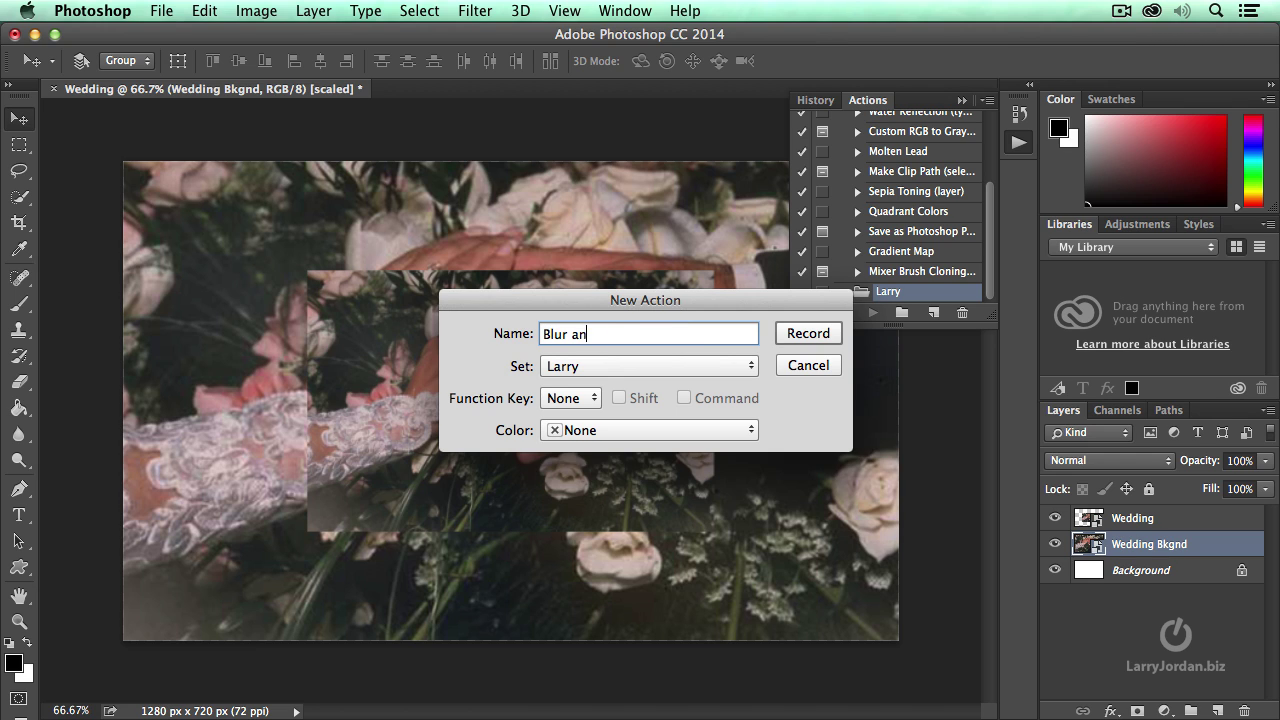
{"action": "type", "text": "d Save"}
{"action": "left_click", "coordinate": [577, 371]}
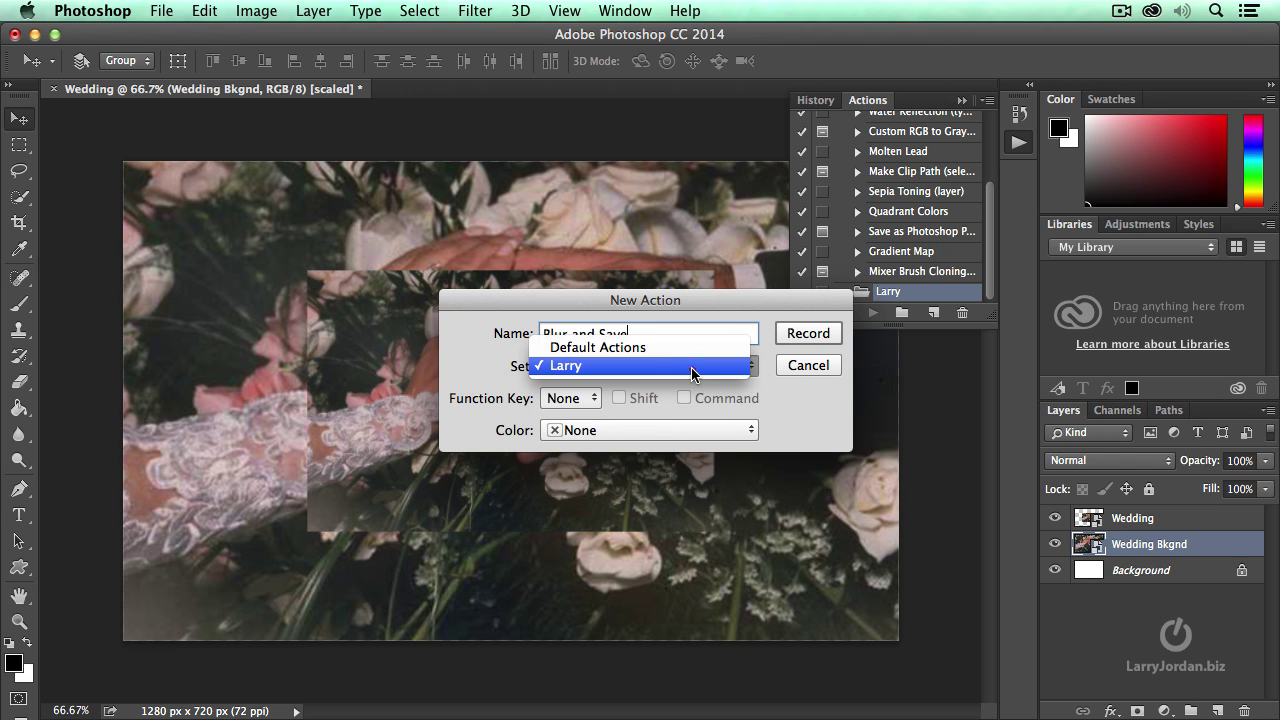
{"action": "left_click", "coordinate": [691, 368]}
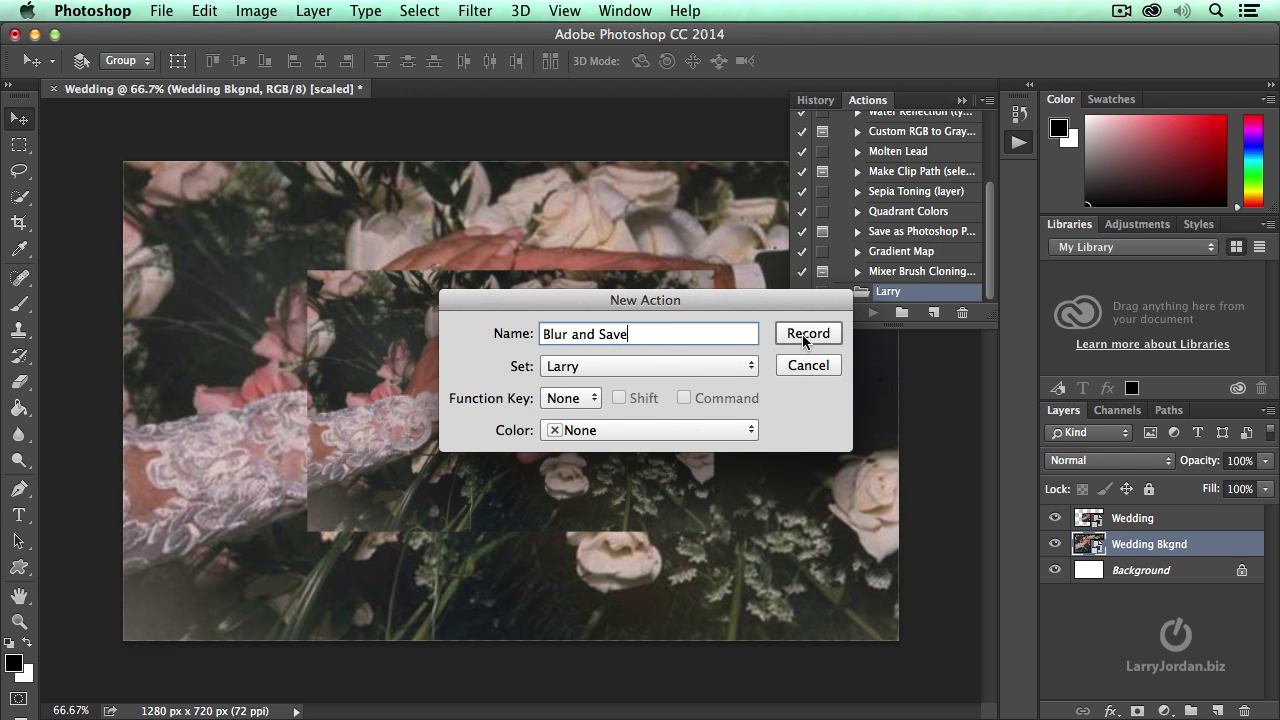
{"action": "left_click", "coordinate": [574, 402]}
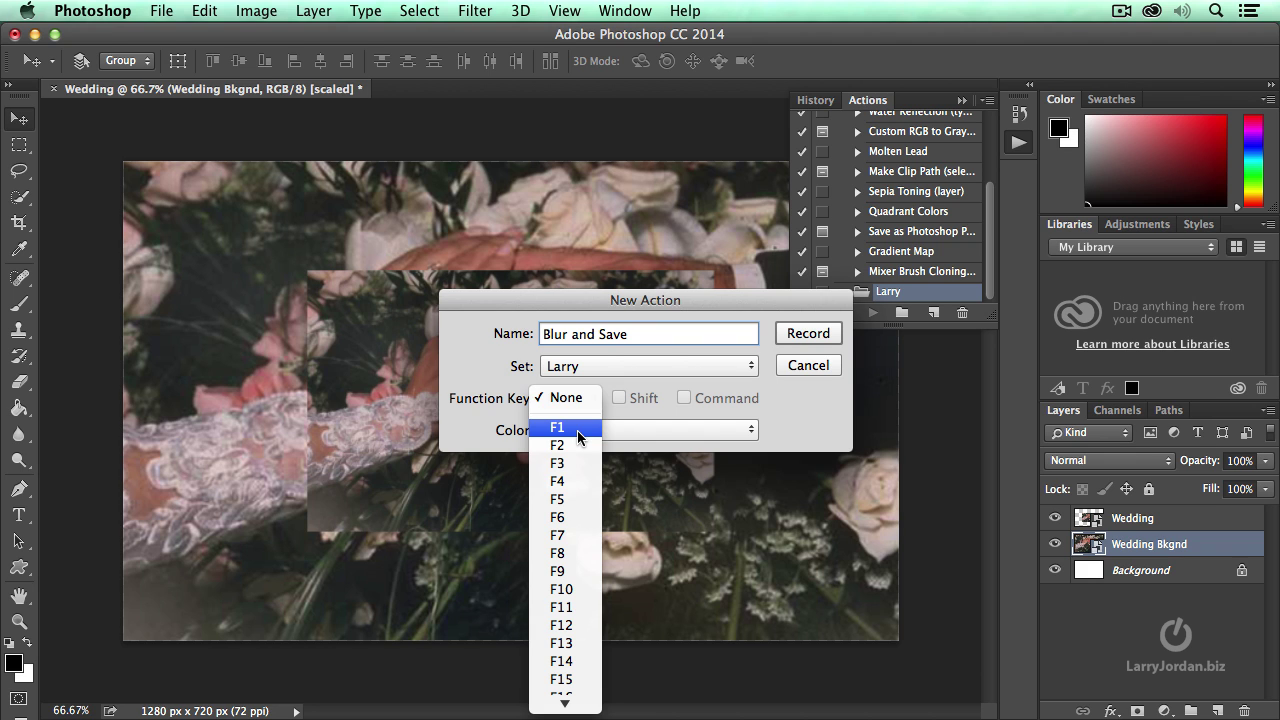
{"action": "left_click", "coordinate": [581, 401]}
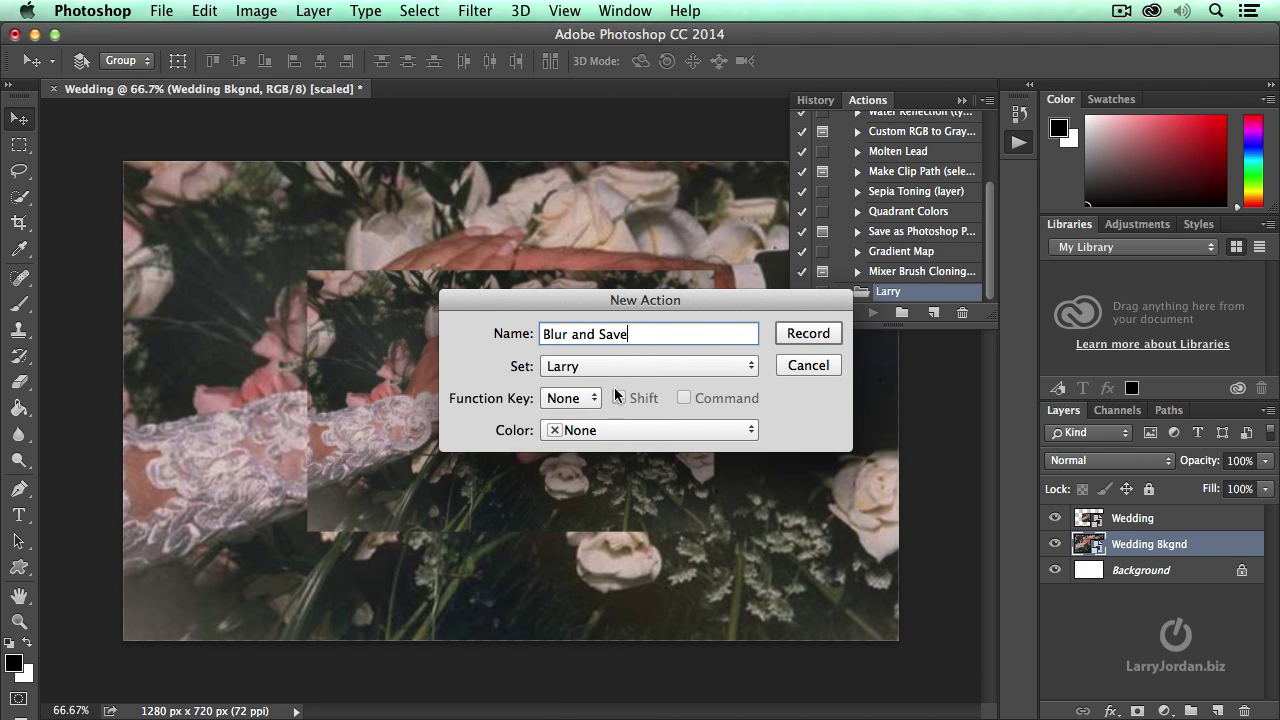
{"action": "left_click", "coordinate": [810, 340]}
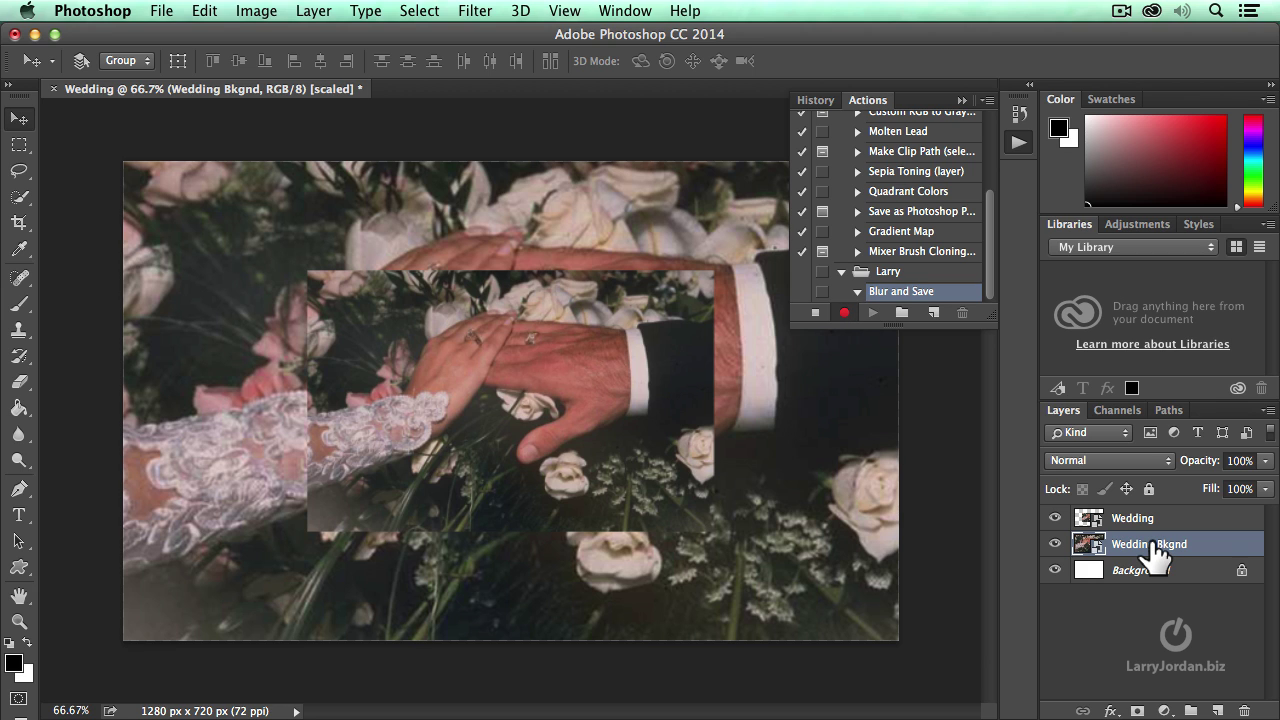
Step: Apply an 8-pixel Gaussian Blur to the Wedding Bkgnd layer
{"action": "left_click", "coordinate": [478, 12]}
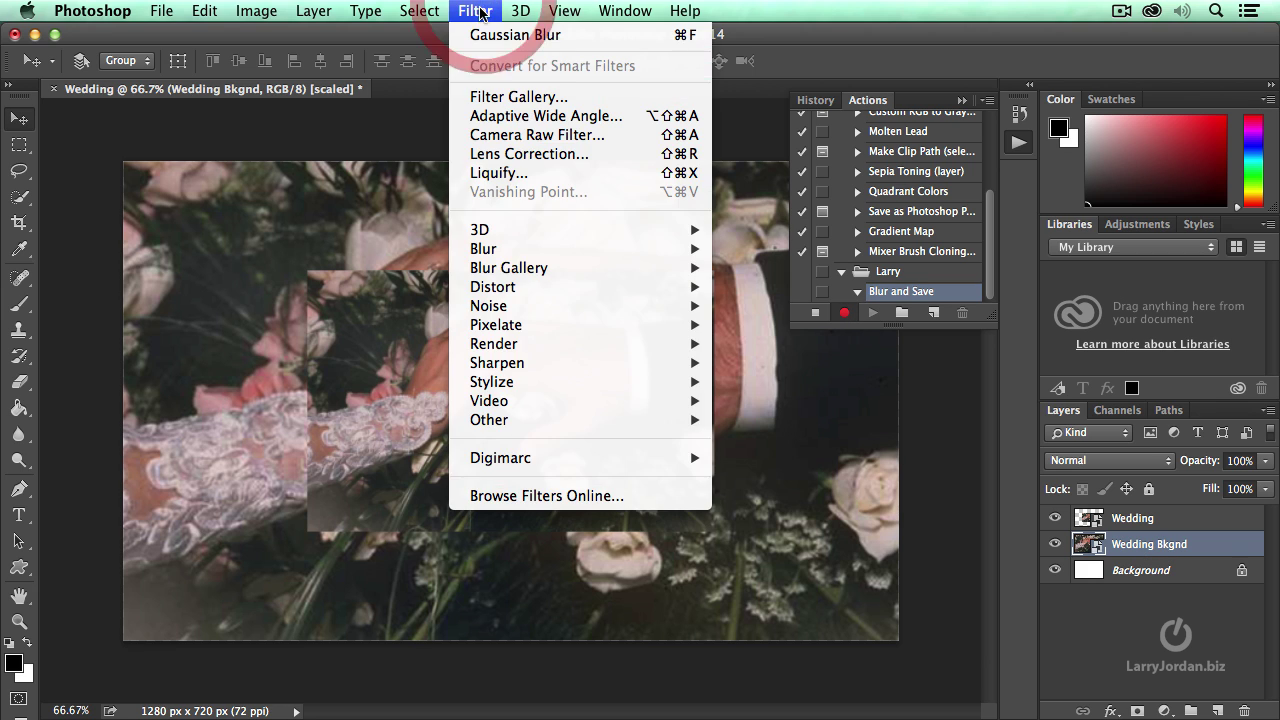
{"action": "mouse_move", "coordinate": [545, 250]}
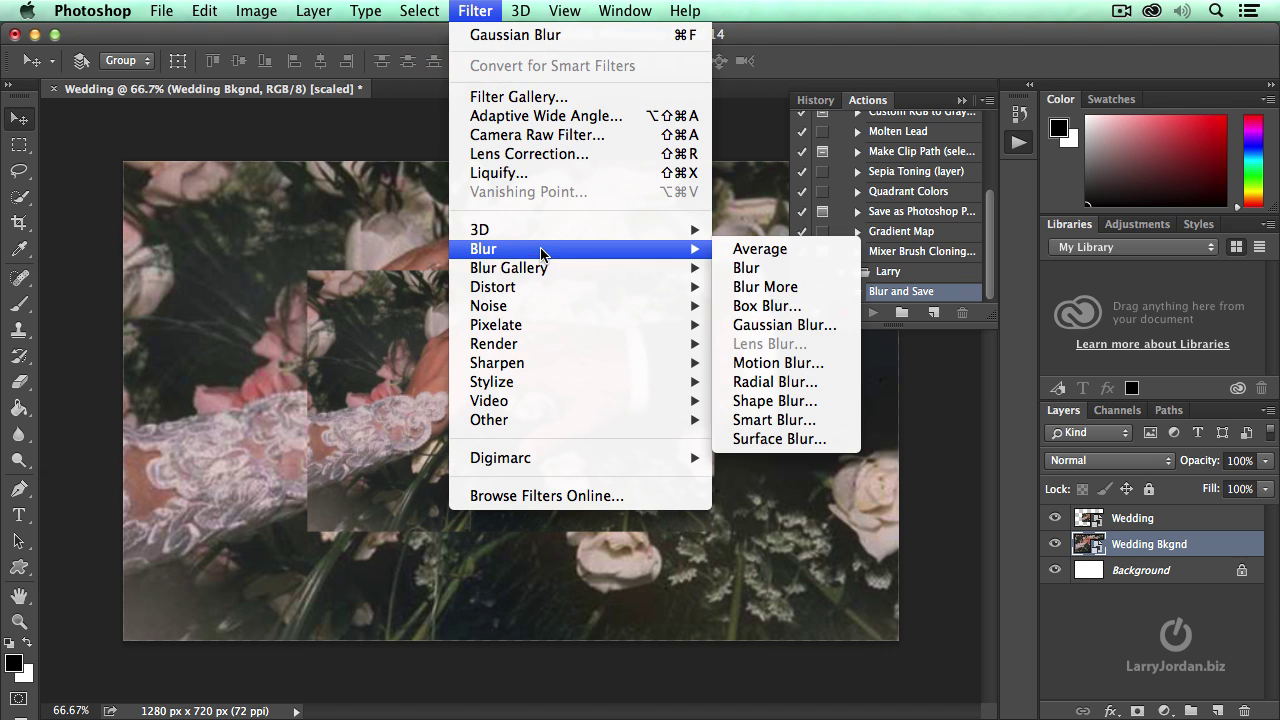
{"action": "left_click", "coordinate": [785, 326]}
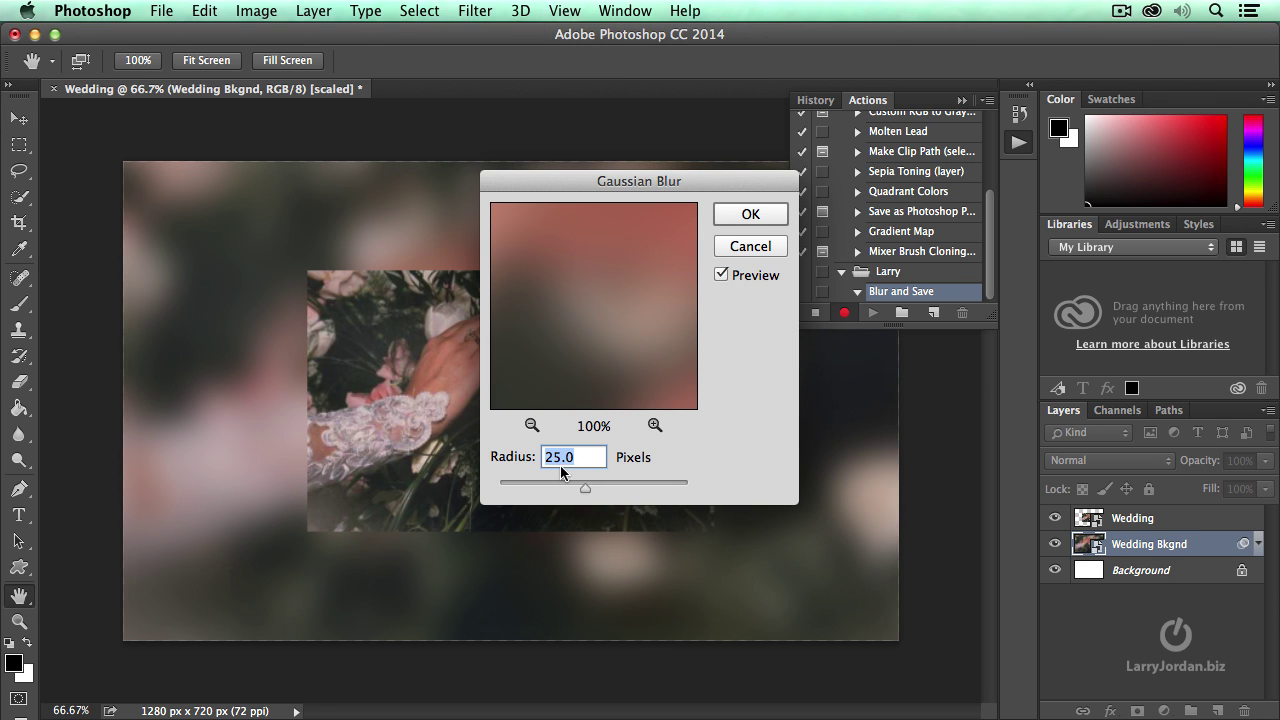
{"action": "mouse_move", "coordinate": [582, 485]}
{"action": "left_mouse_down"}
{"action": "mouse_move", "coordinate": [552, 487]}
{"action": "mouse_move", "coordinate": [560, 495]}
{"action": "left_mouse_up"}
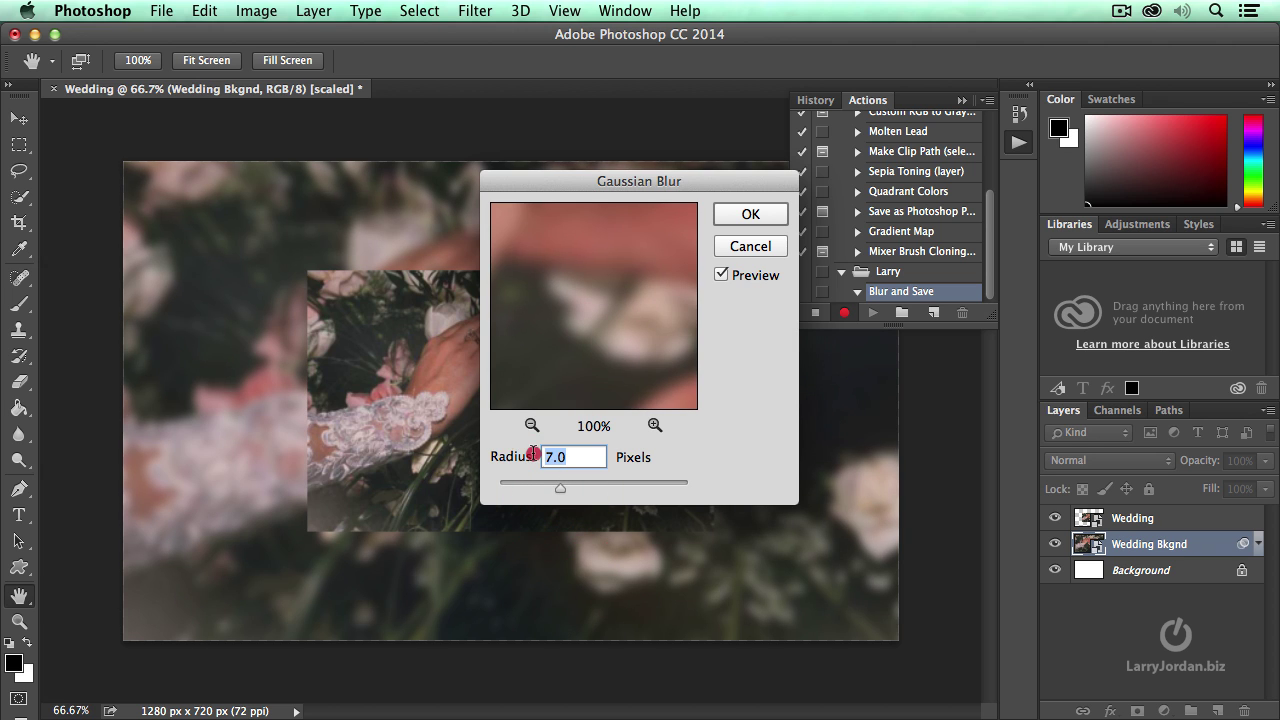
{"action": "type", "text": "8"}
{"action": "left_click", "coordinate": [493, 456]}
{"action": "left_click", "coordinate": [750, 215]}
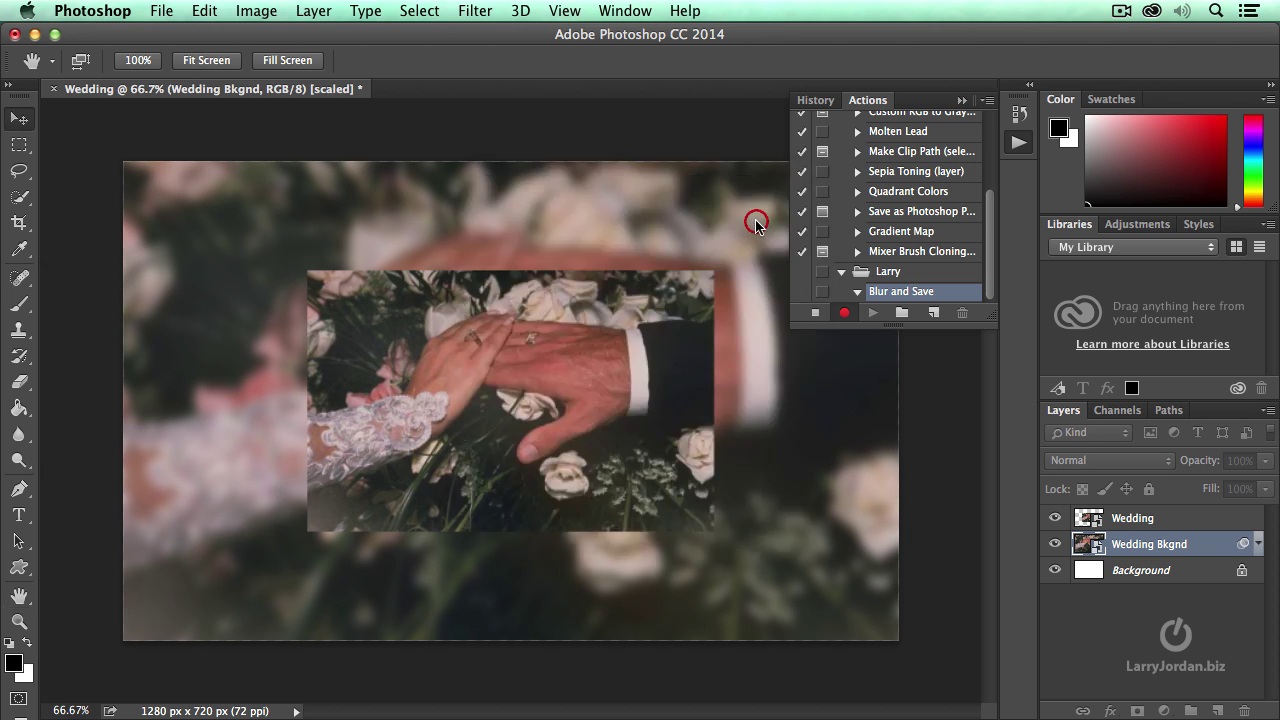
Step: Add a Drop Shadow with 10 px distance to the Wedding layer
{"action": "left_click", "coordinate": [1138, 519]}
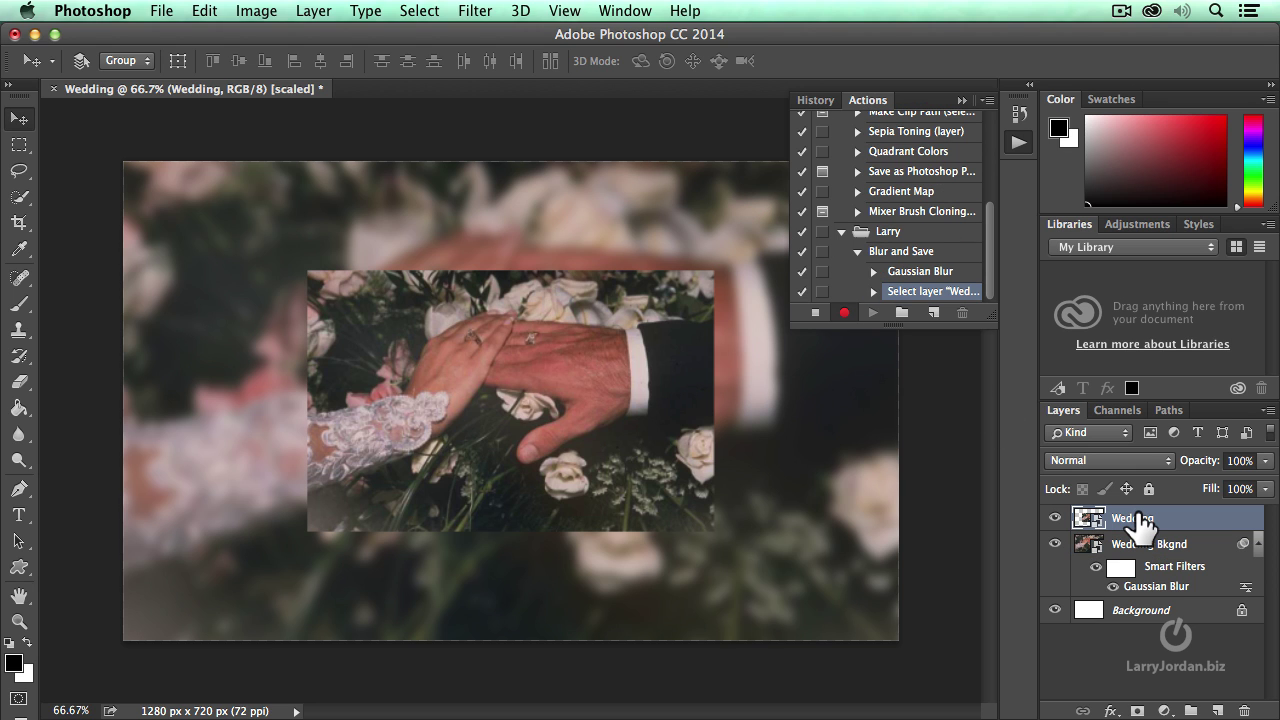
{"action": "left_click", "coordinate": [318, 10]}
{"action": "mouse_move", "coordinate": [345, 141]}
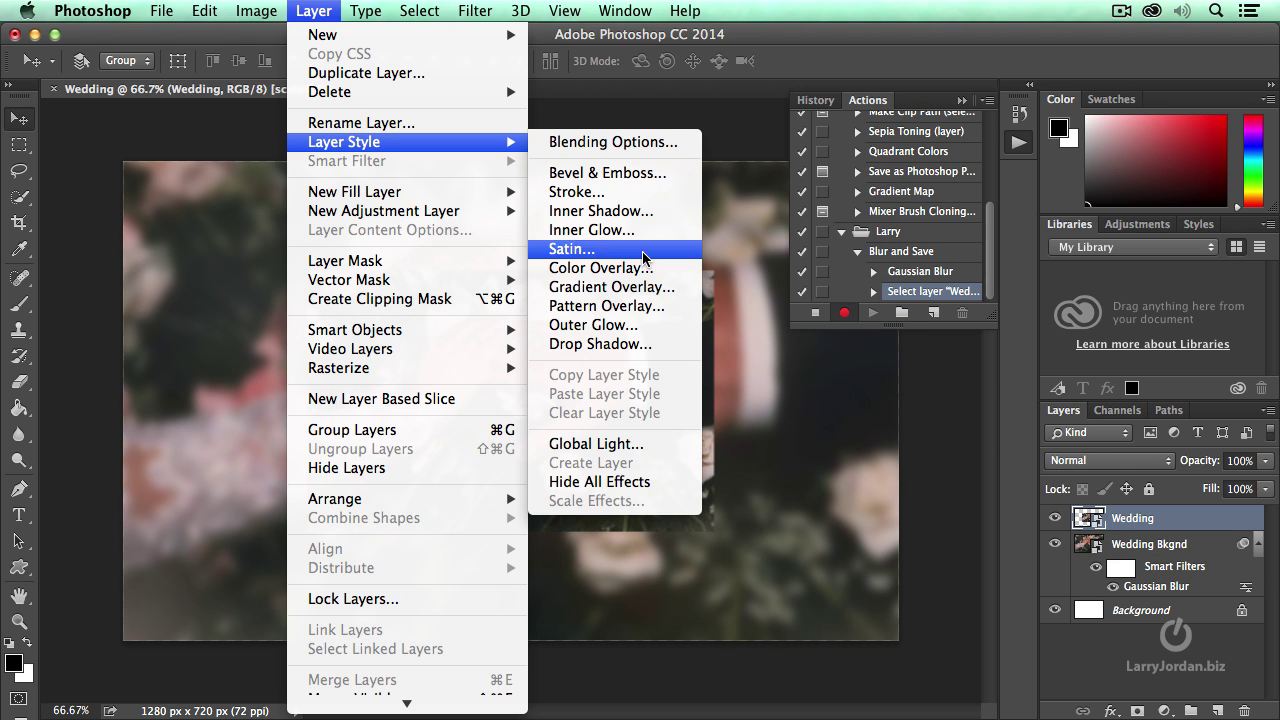
{"action": "left_click", "coordinate": [645, 343]}
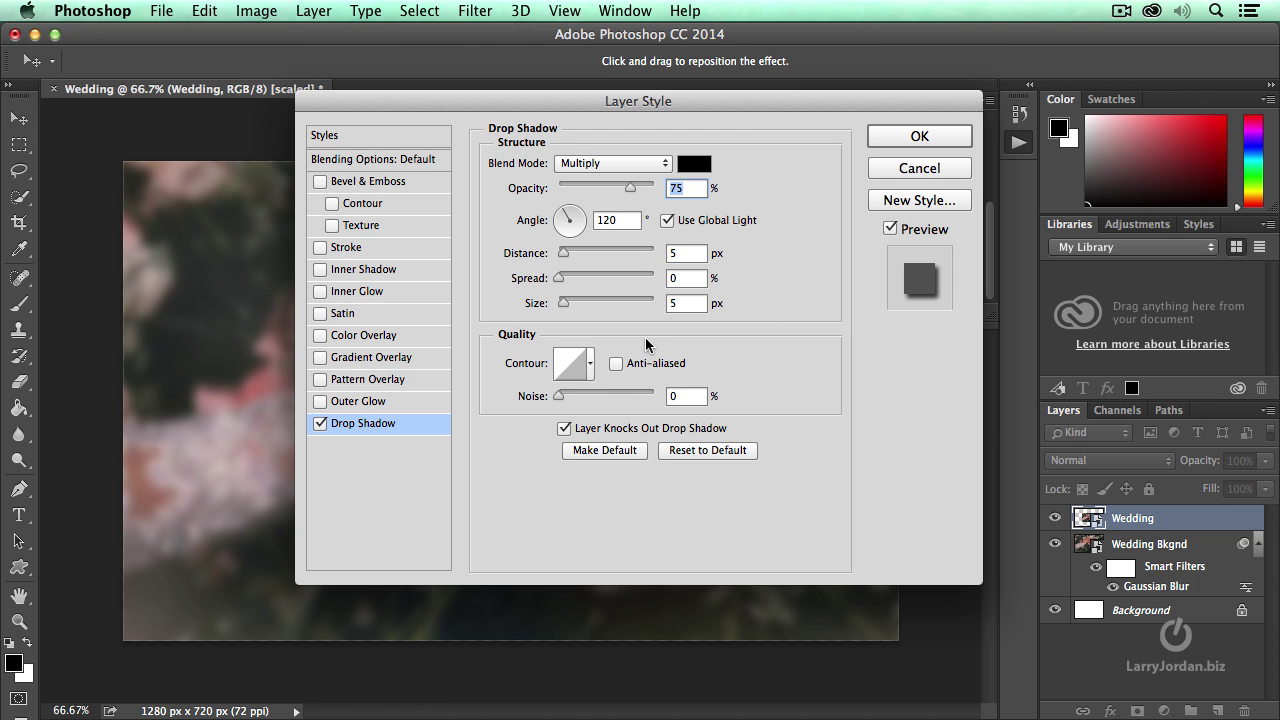
{"action": "double_click", "coordinate": [688, 253]}
{"action": "type", "text": "10"}
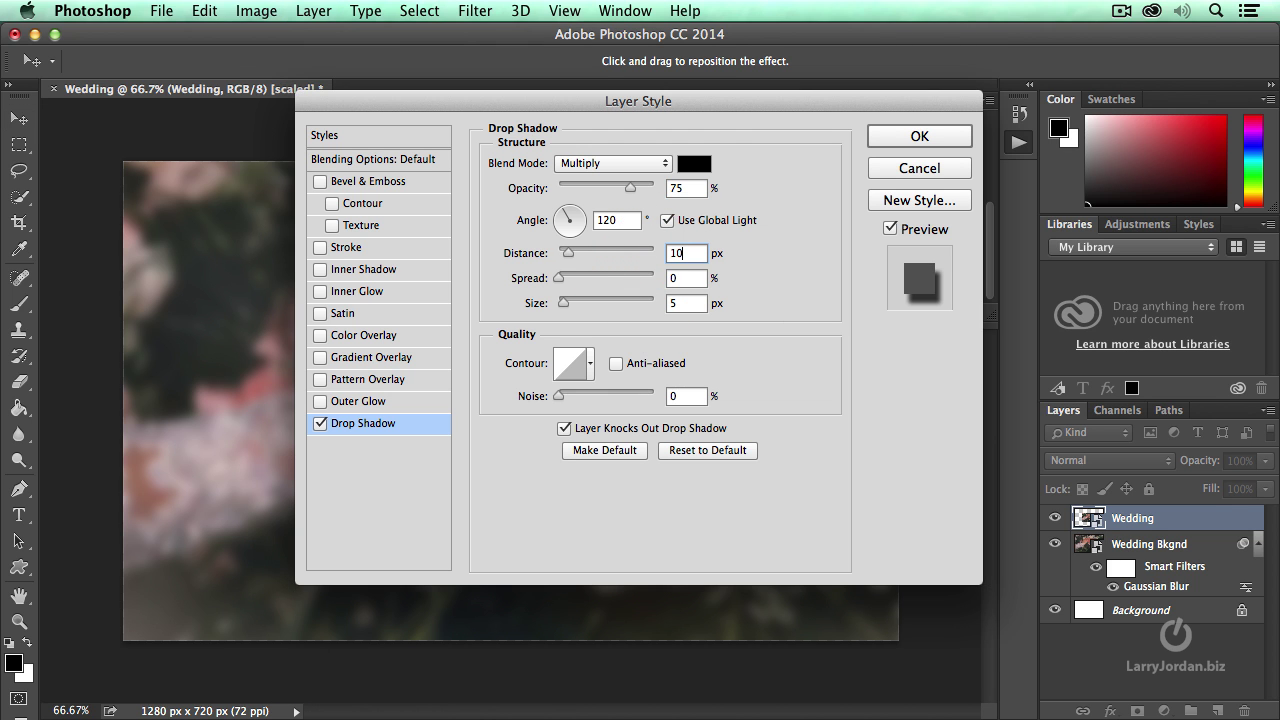
{"action": "left_click", "coordinate": [902, 144]}
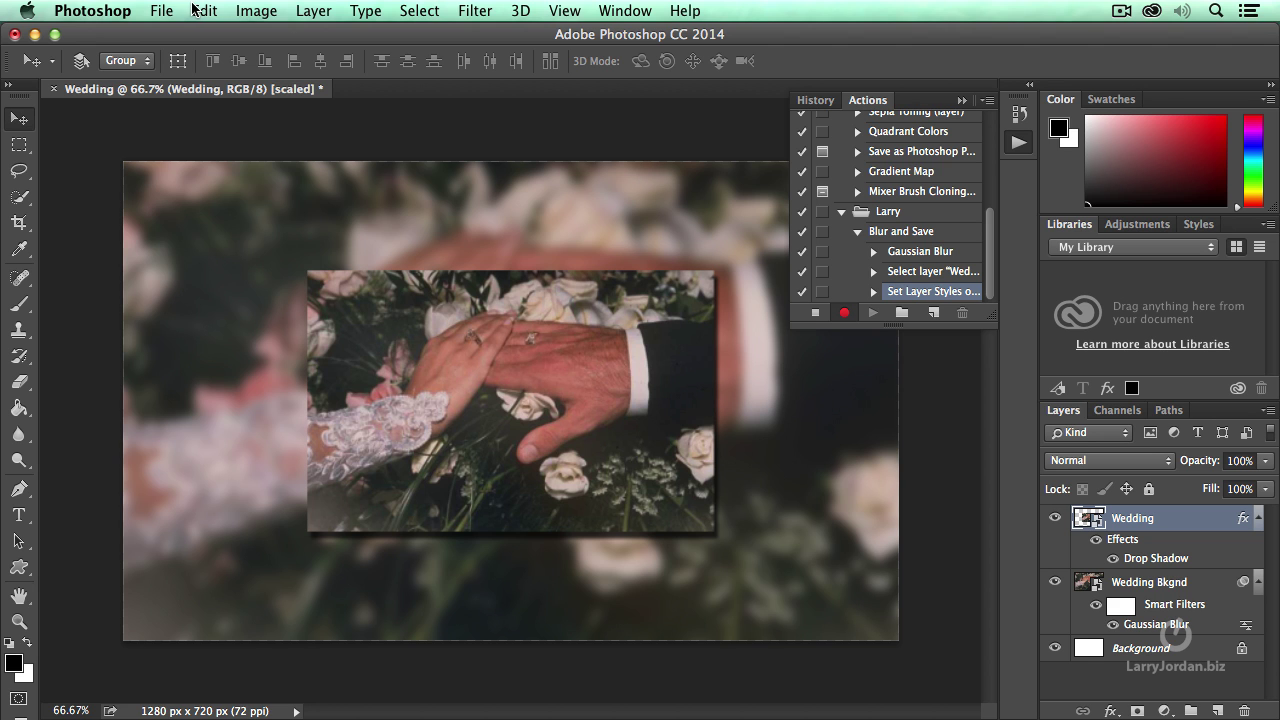
Step: Save for Web as an 80-quality JPEG named Wedding.jpg on the Desktop
{"action": "left_click", "coordinate": [162, 11]}
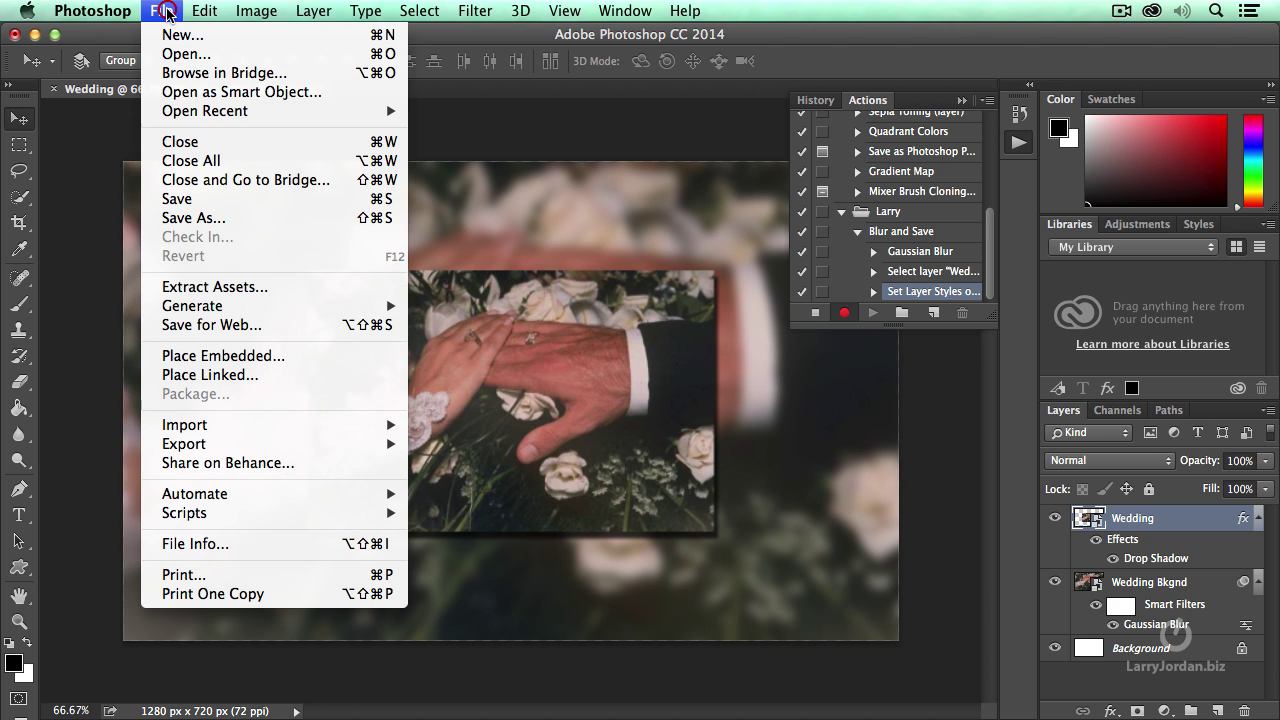
{"action": "left_click", "coordinate": [272, 325]}
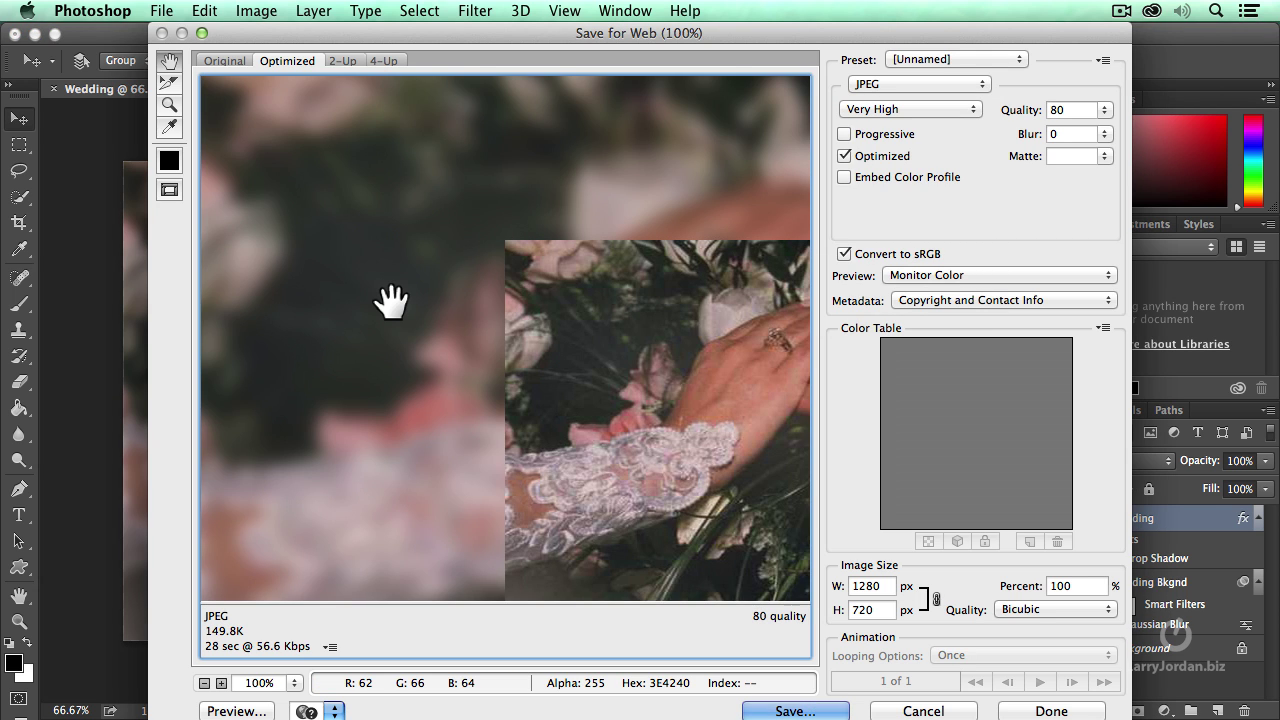
{"action": "left_click", "coordinate": [890, 84]}
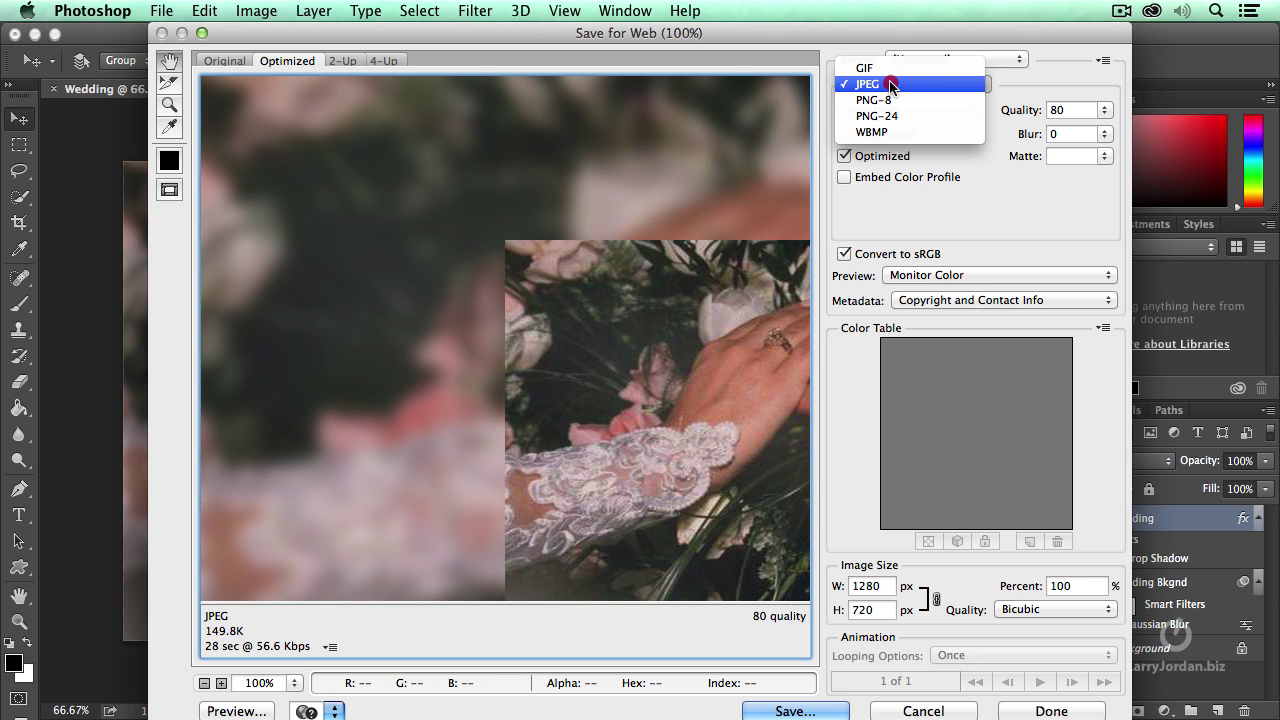
{"action": "left_click", "coordinate": [949, 83]}
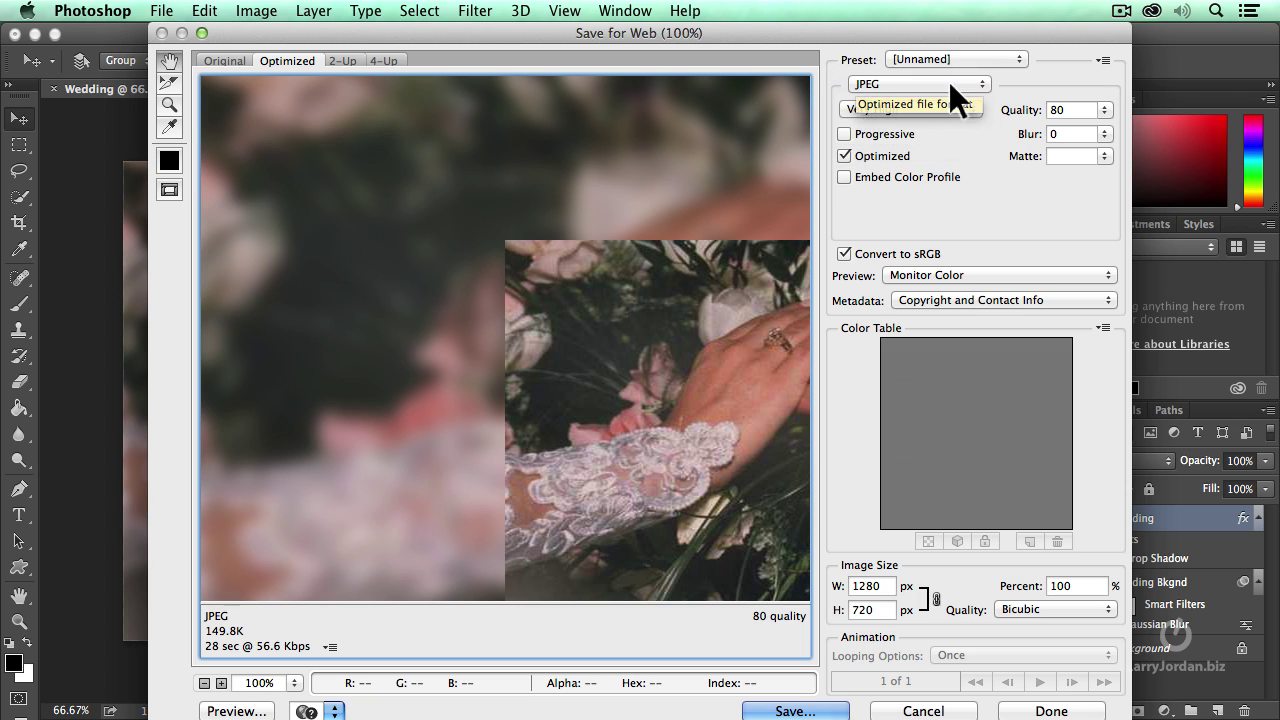
{"action": "left_click", "coordinate": [1062, 110]}
{"action": "type", "text": "80"}
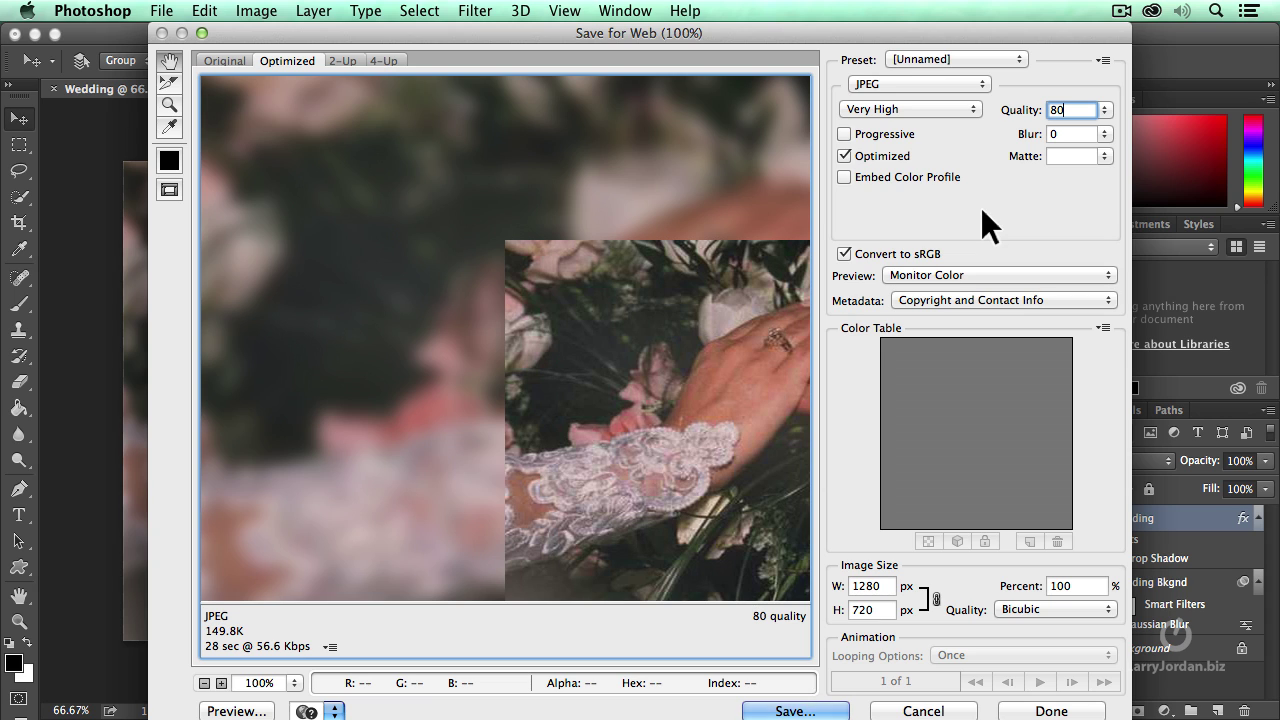
{"action": "left_click", "coordinate": [806, 711]}
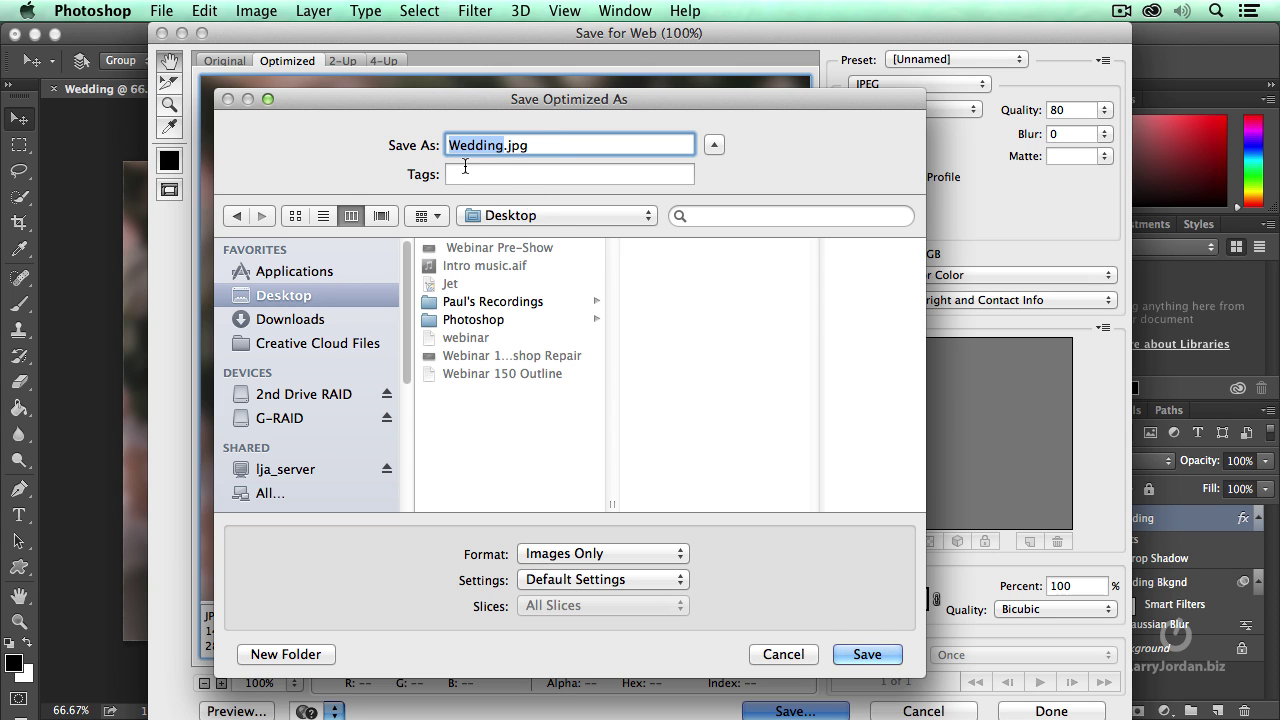
{"action": "left_click", "coordinate": [879, 660]}
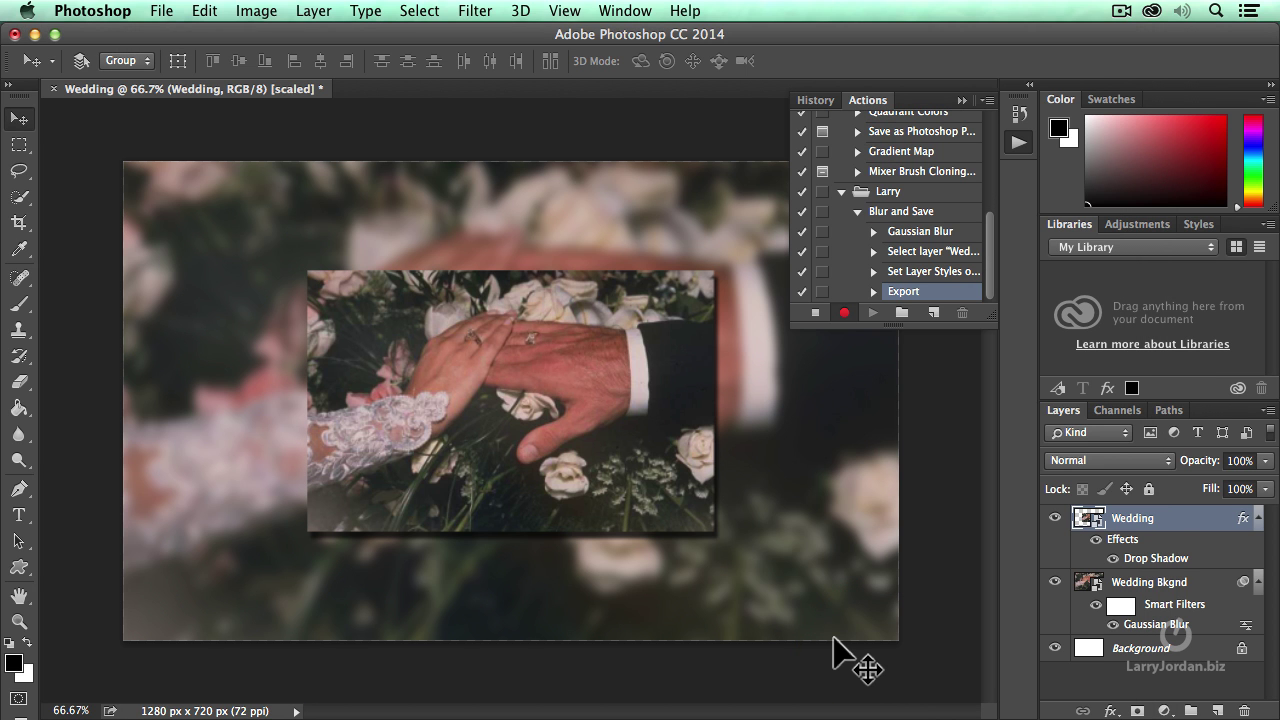
Step: Close Wedding with Don't Save, then stop recording Blur and Save
{"action": "left_click", "coordinate": [160, 11]}
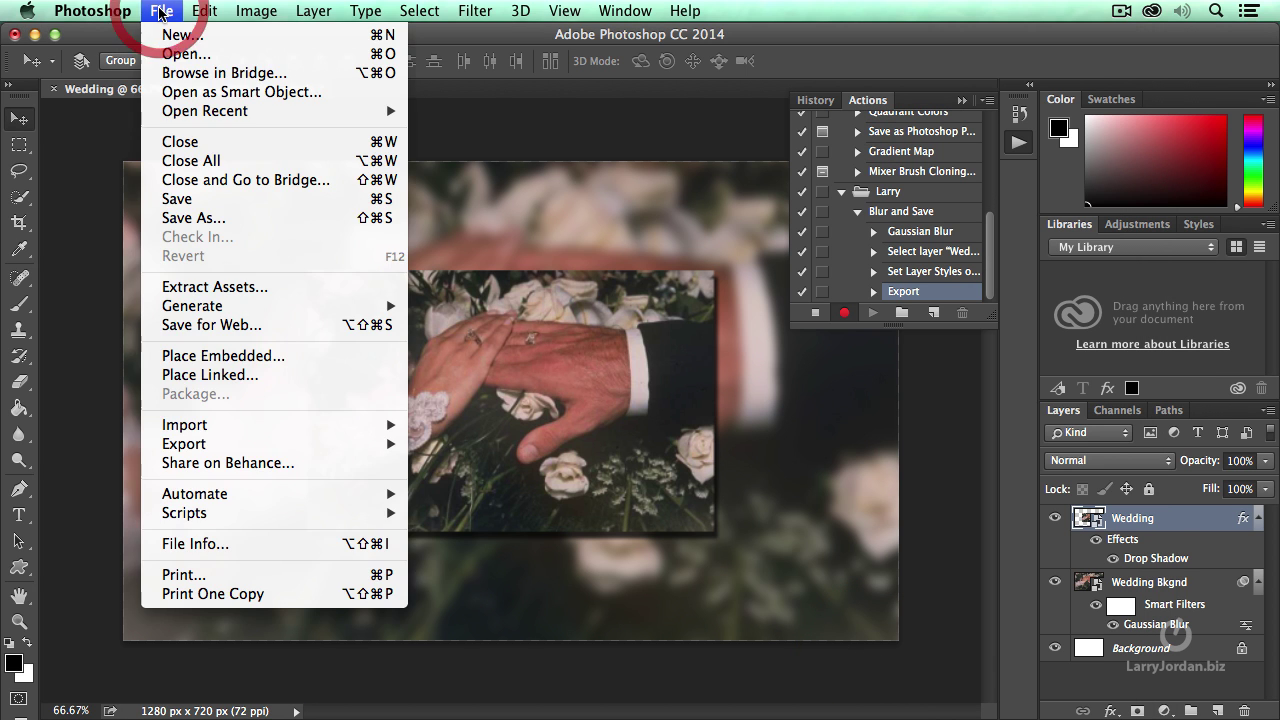
{"action": "left_click", "coordinate": [225, 143]}
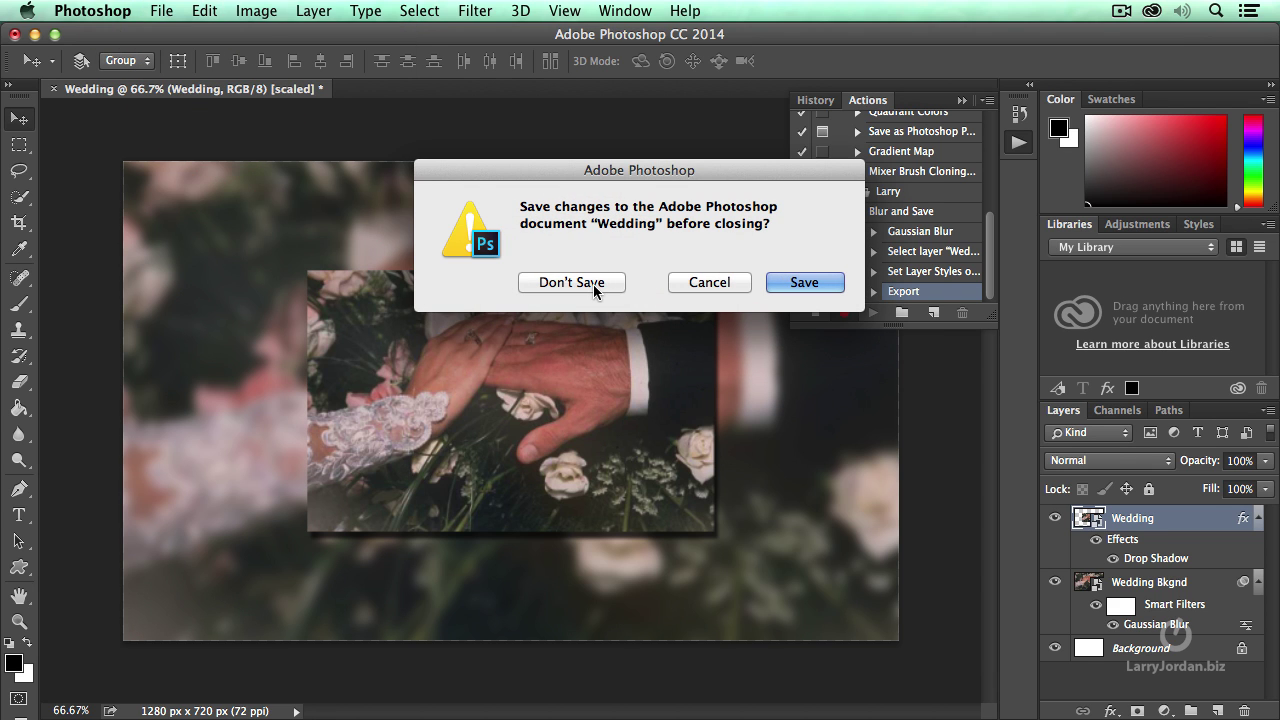
{"action": "left_click", "coordinate": [593, 283]}
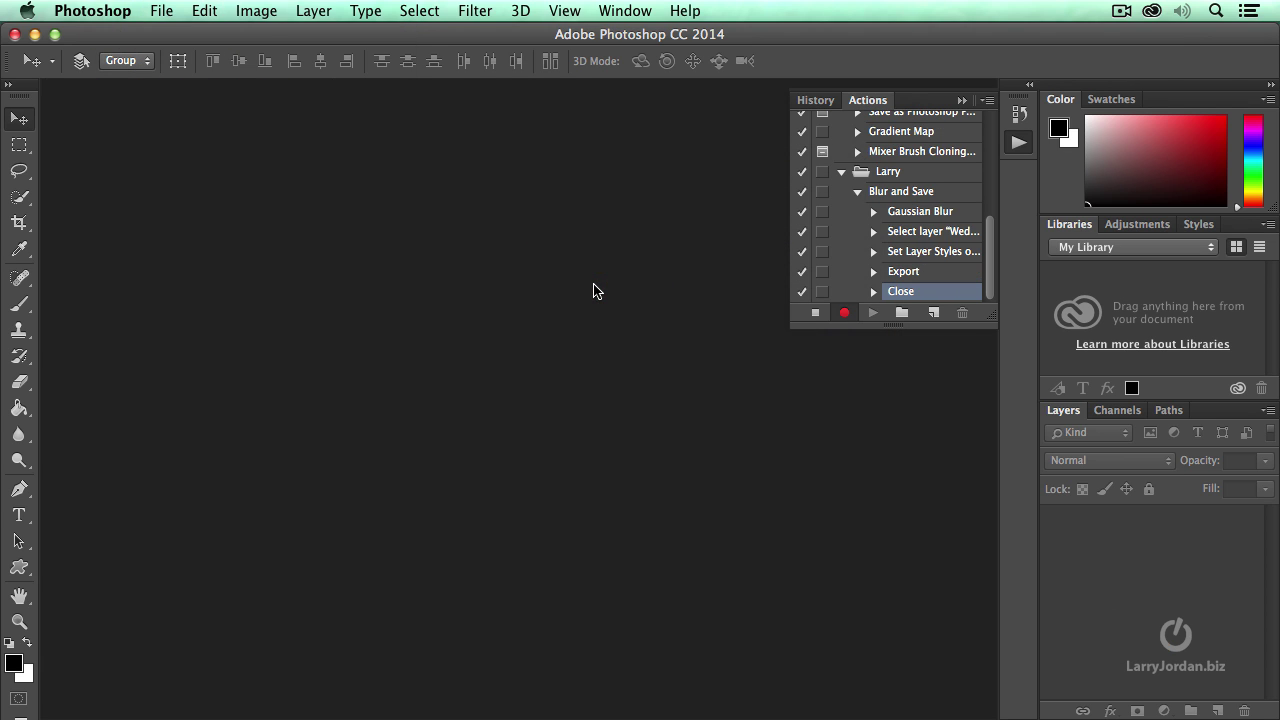
{"action": "left_click", "coordinate": [815, 313]}
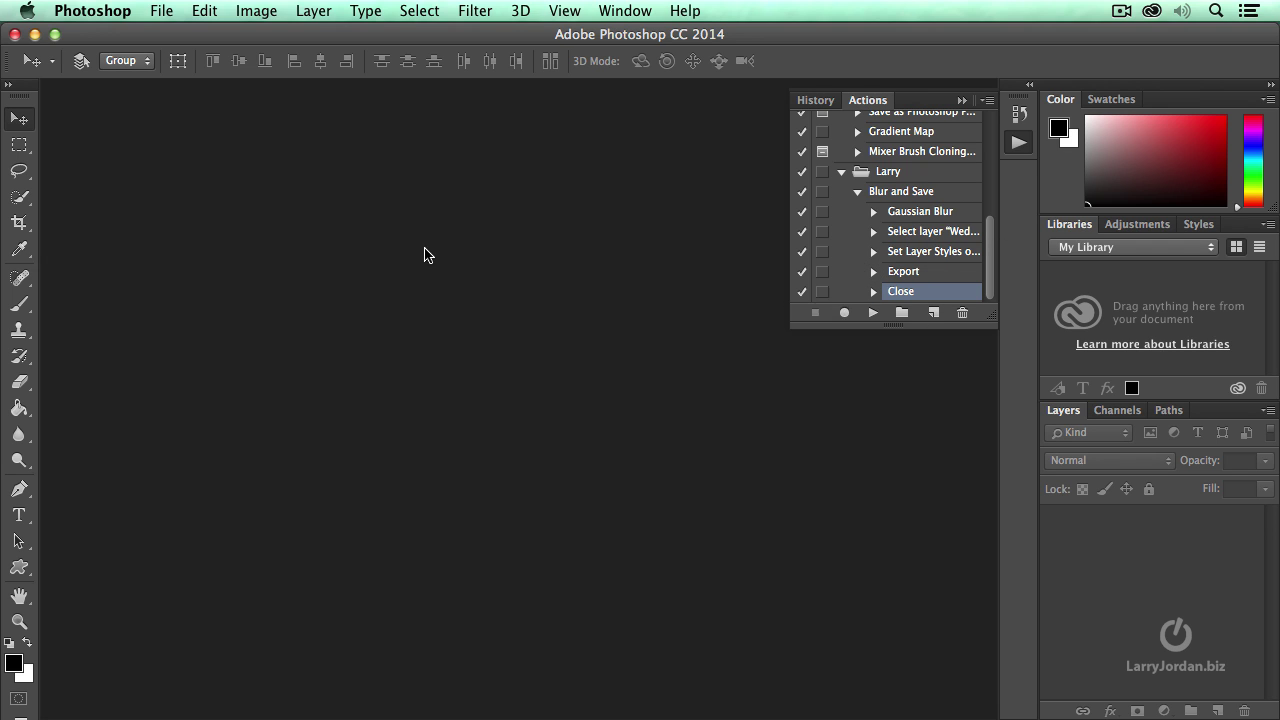
Step: Create a new 1280×720 document named Wedding 2
{"action": "left_click", "coordinate": [160, 11]}
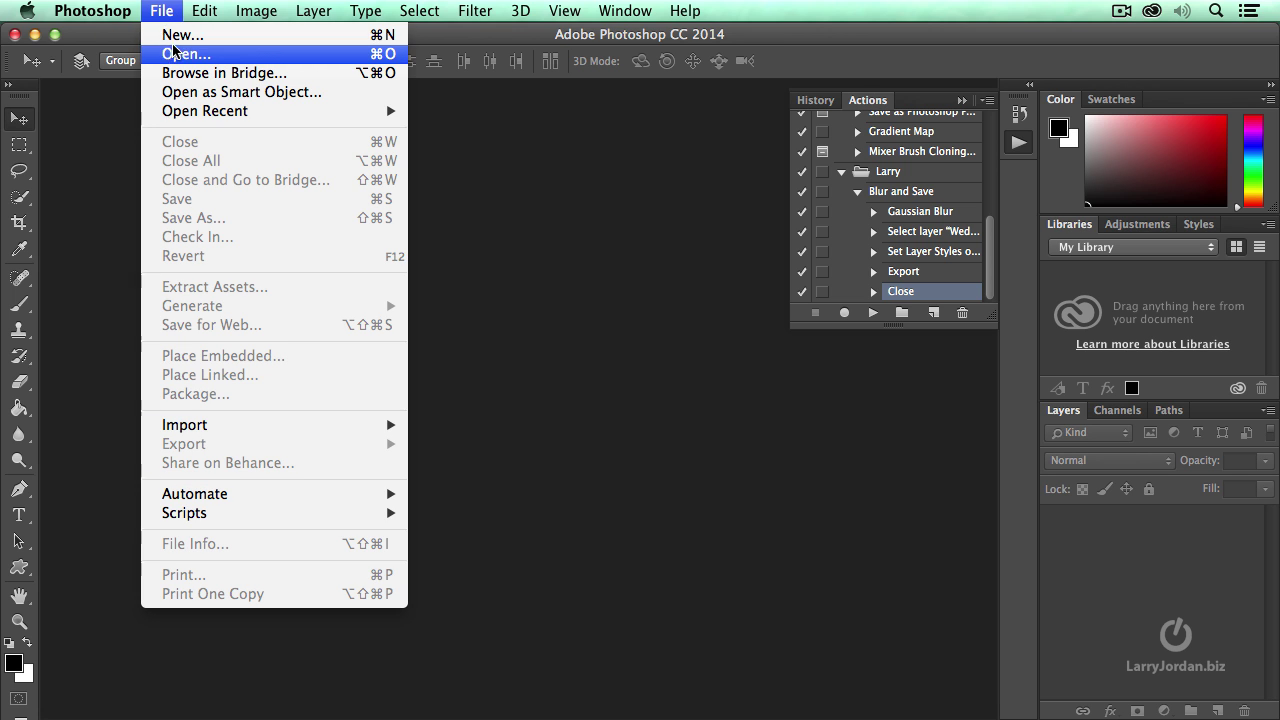
{"action": "left_click", "coordinate": [173, 36]}
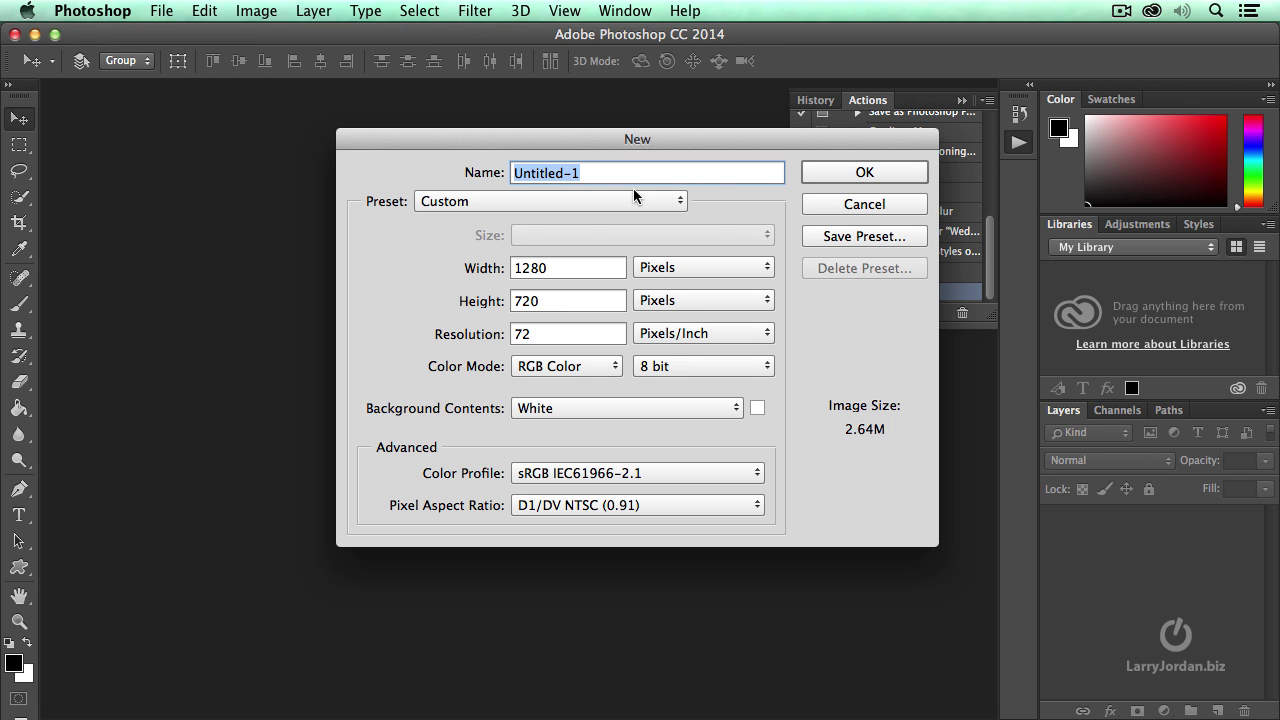
{"action": "type", "text": "Weeding"}
{"action": "key", "text": "BackSpace"}
{"action": "key", "text": "BackSpace"}
{"action": "key", "text": "BackSpace"}
{"action": "key", "text": "BackSpace"}
{"action": "key", "text": "BackSpace"}
{"action": "key", "text": "BackSpace"}
{"action": "type", "text": "dding 2"}
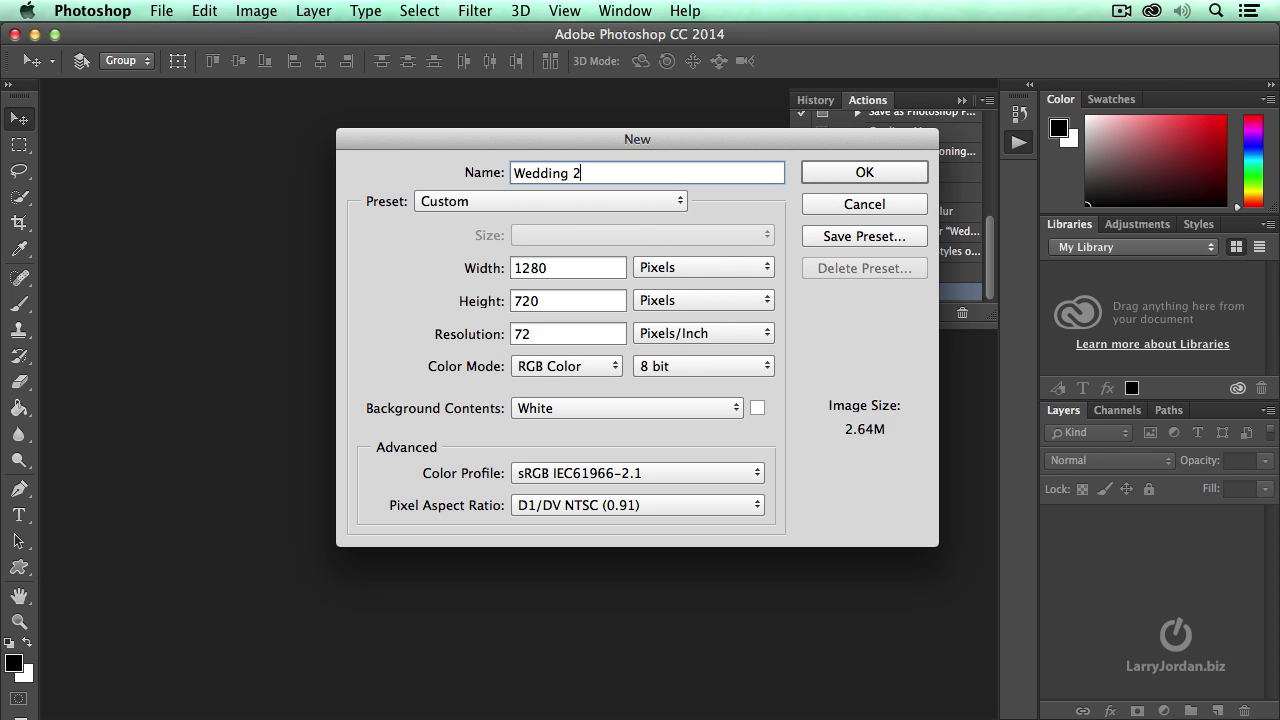
{"action": "key", "text": "Return"}
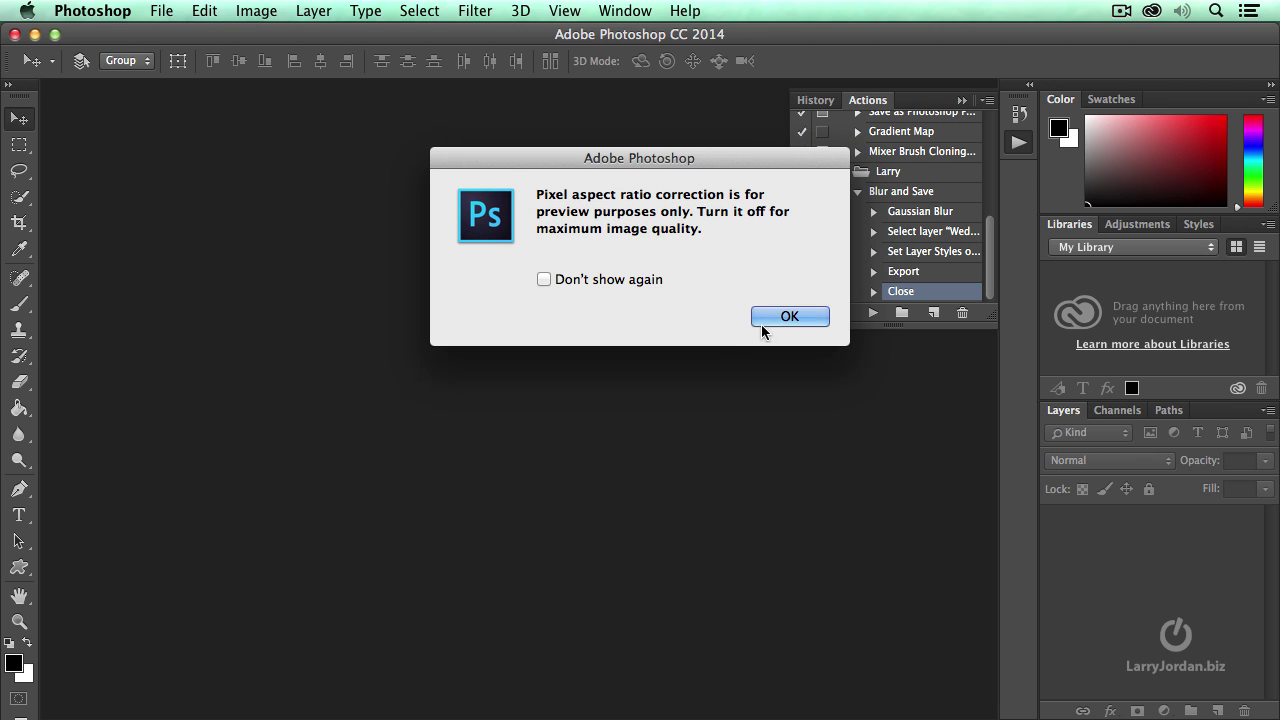
{"action": "left_click", "coordinate": [775, 318]}
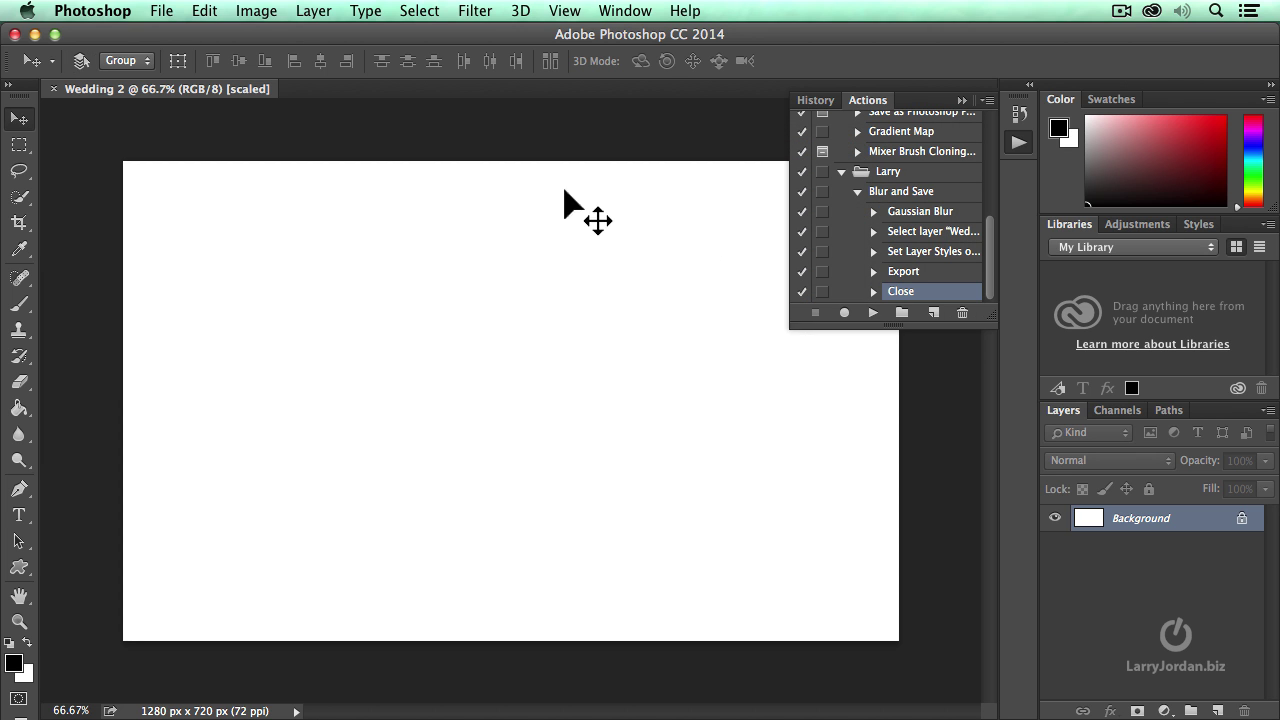
Step: Place Wedding.JPG embedded into Wedding 2
{"action": "left_click", "coordinate": [157, 12]}
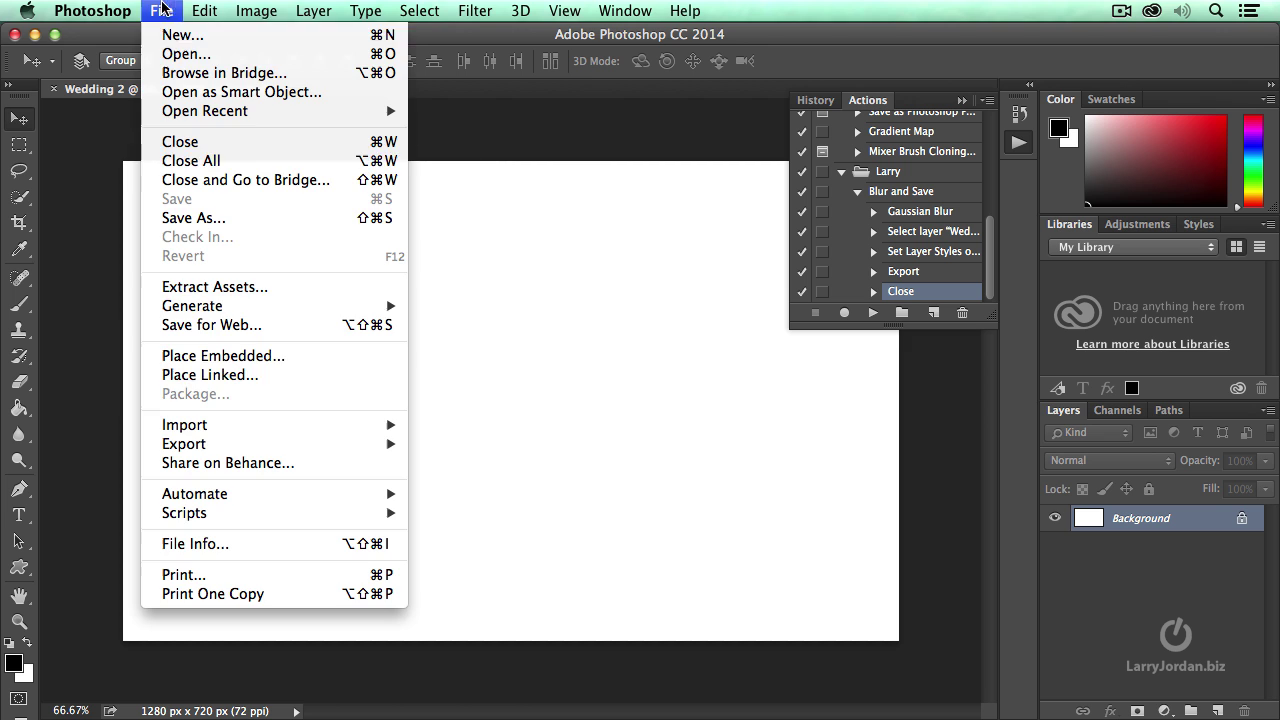
{"action": "left_click", "coordinate": [364, 372]}
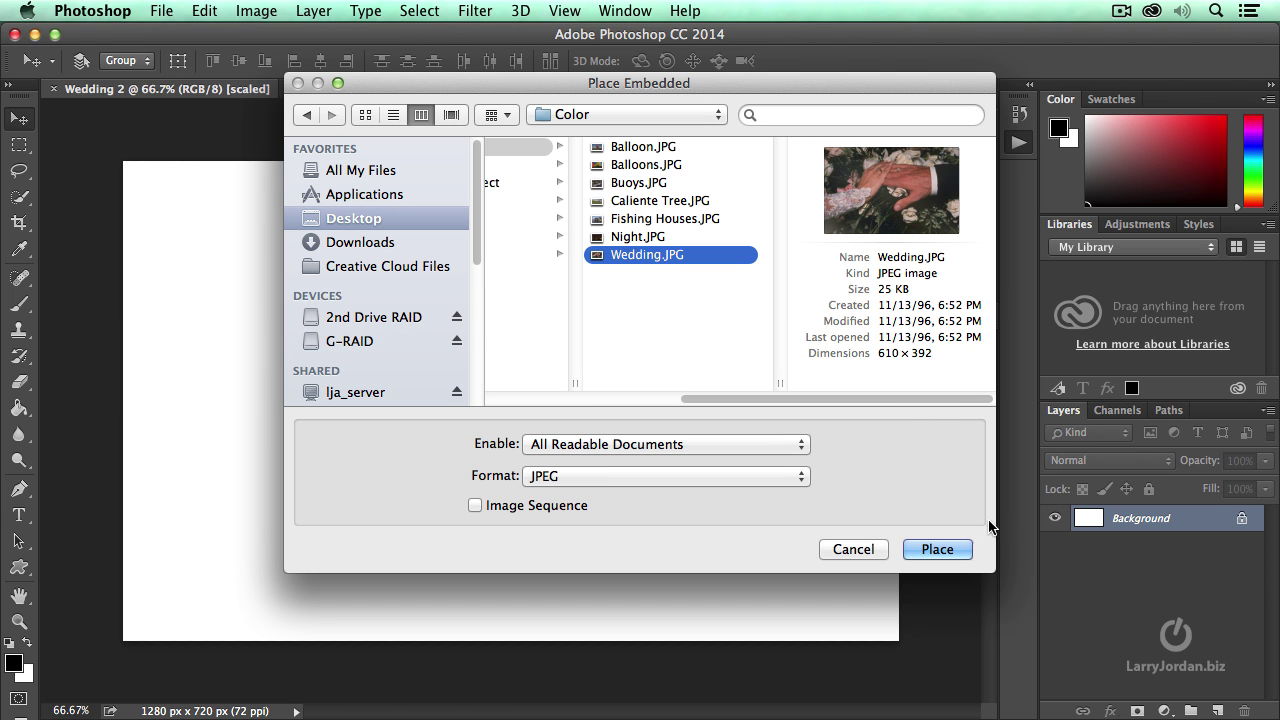
{"action": "left_click", "coordinate": [950, 552]}
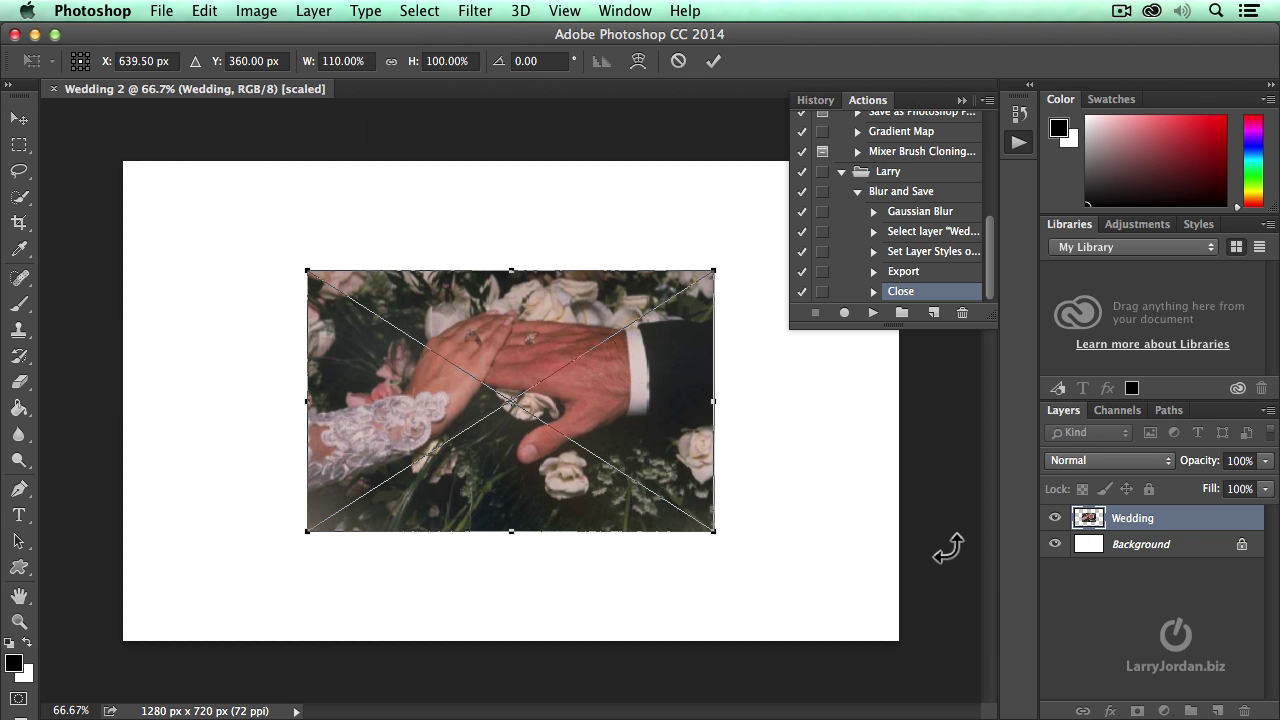
Step: Commit the placed photo and duplicate the Wedding layer as 'Wedding bkgnd'
{"action": "key", "text": "Return"}
{"action": "right_click", "coordinate": [1166, 516]}
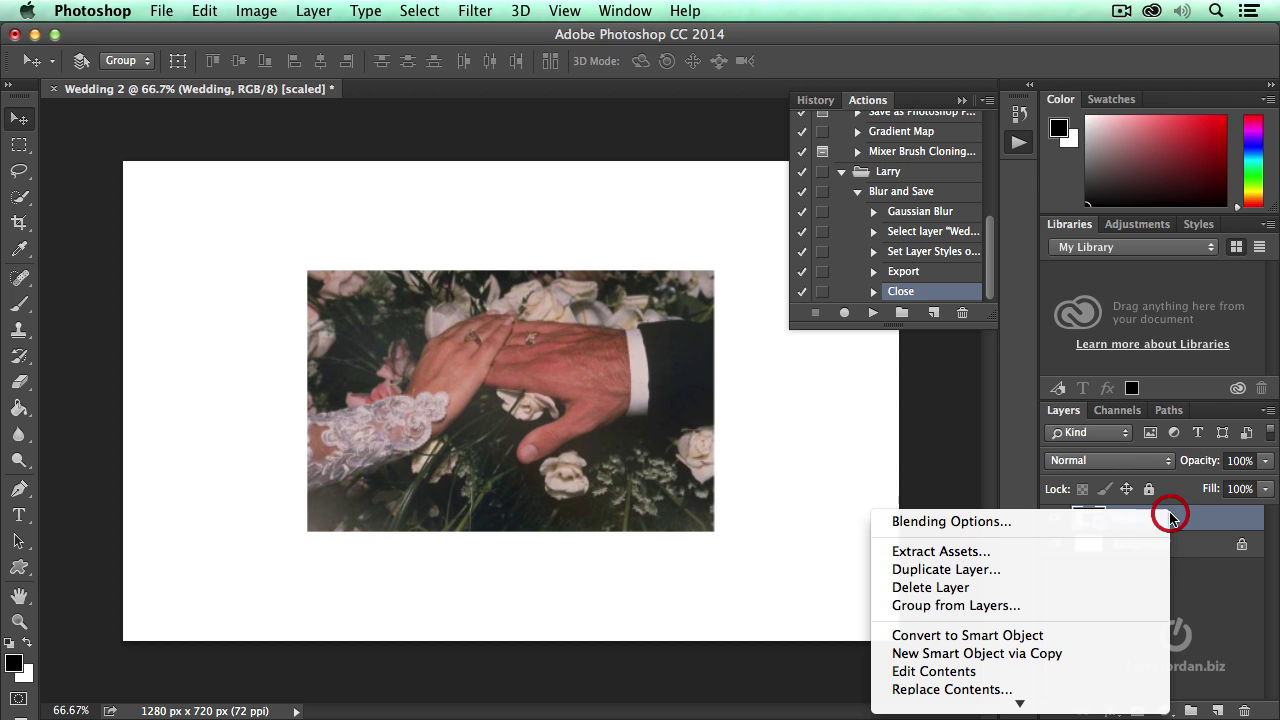
{"action": "left_click", "coordinate": [1092, 567]}
{"action": "left_click", "coordinate": [587, 312]}
{"action": "key", "text": "BackSpace"}
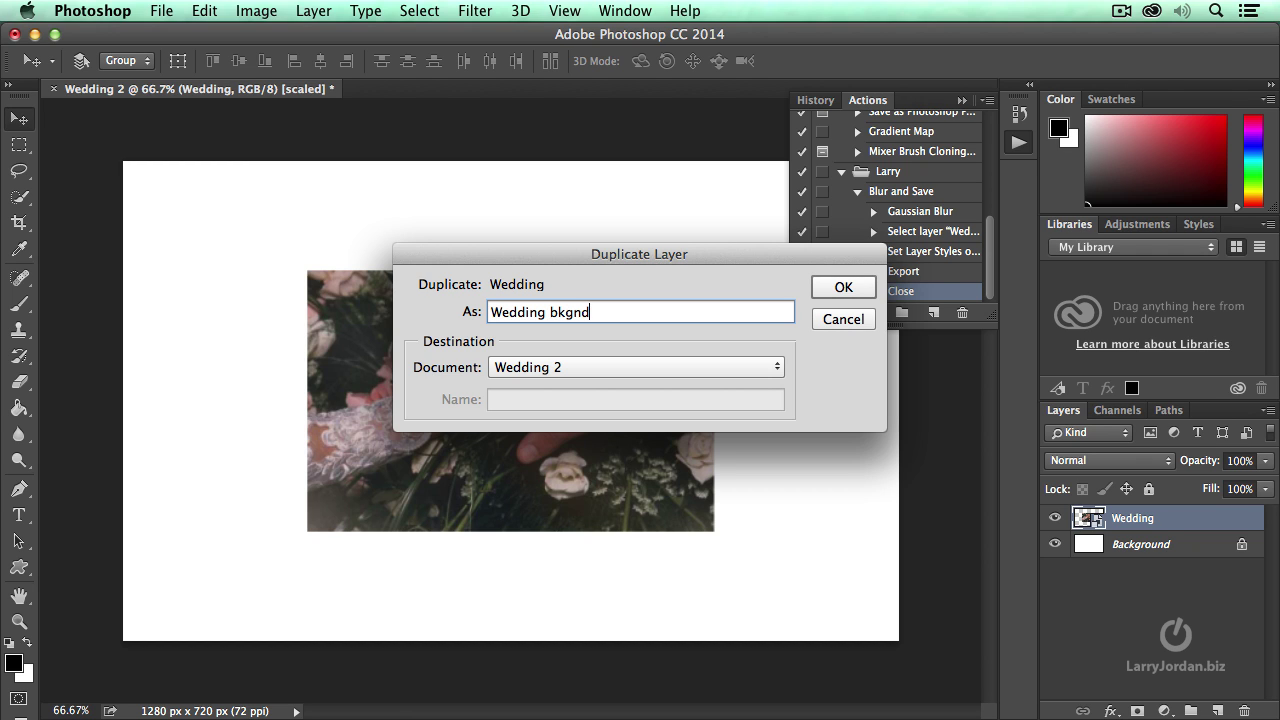
{"action": "type", "text": "bkgnd"}
{"action": "key", "text": "Return"}
Step: Put Wedding back above Wedding bkgnd, select Wedding bkgnd, and hide the Wedding layer
{"action": "left_click_drag", "start_coordinate": [1150, 550], "coordinate": [1165, 525]}
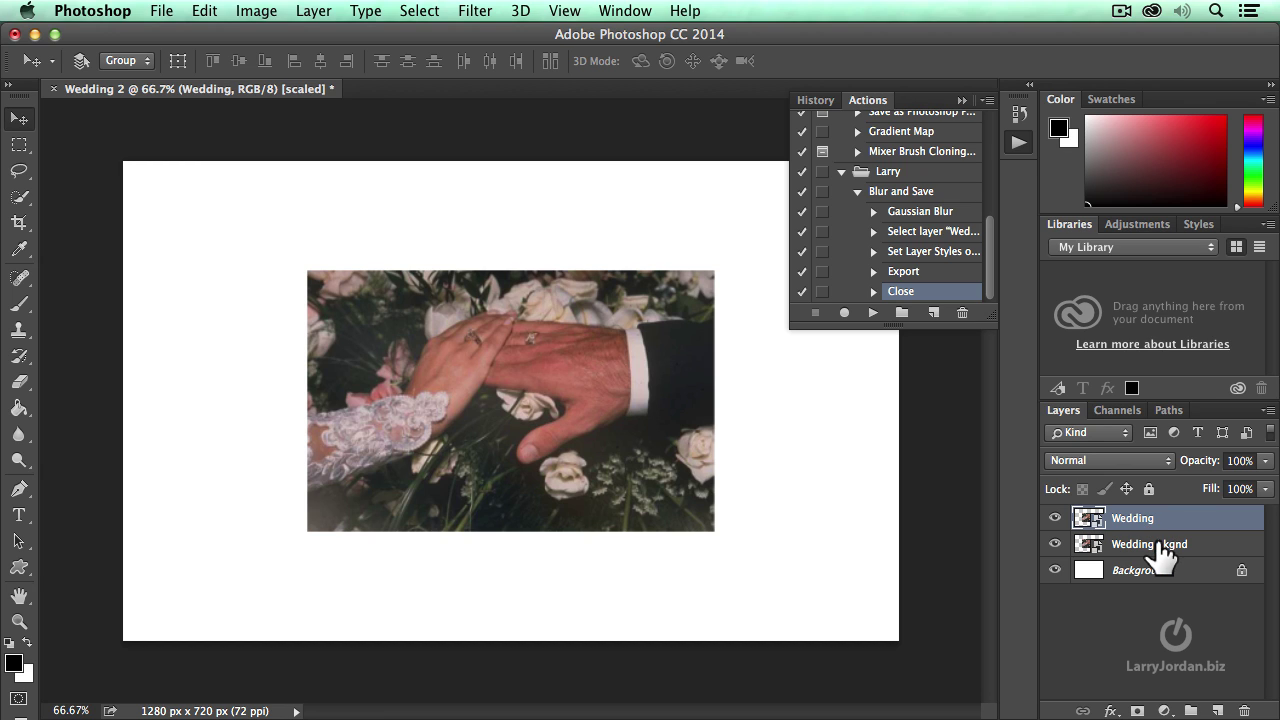
{"action": "left_click", "coordinate": [1160, 548]}
{"action": "left_click", "coordinate": [1054, 518]}
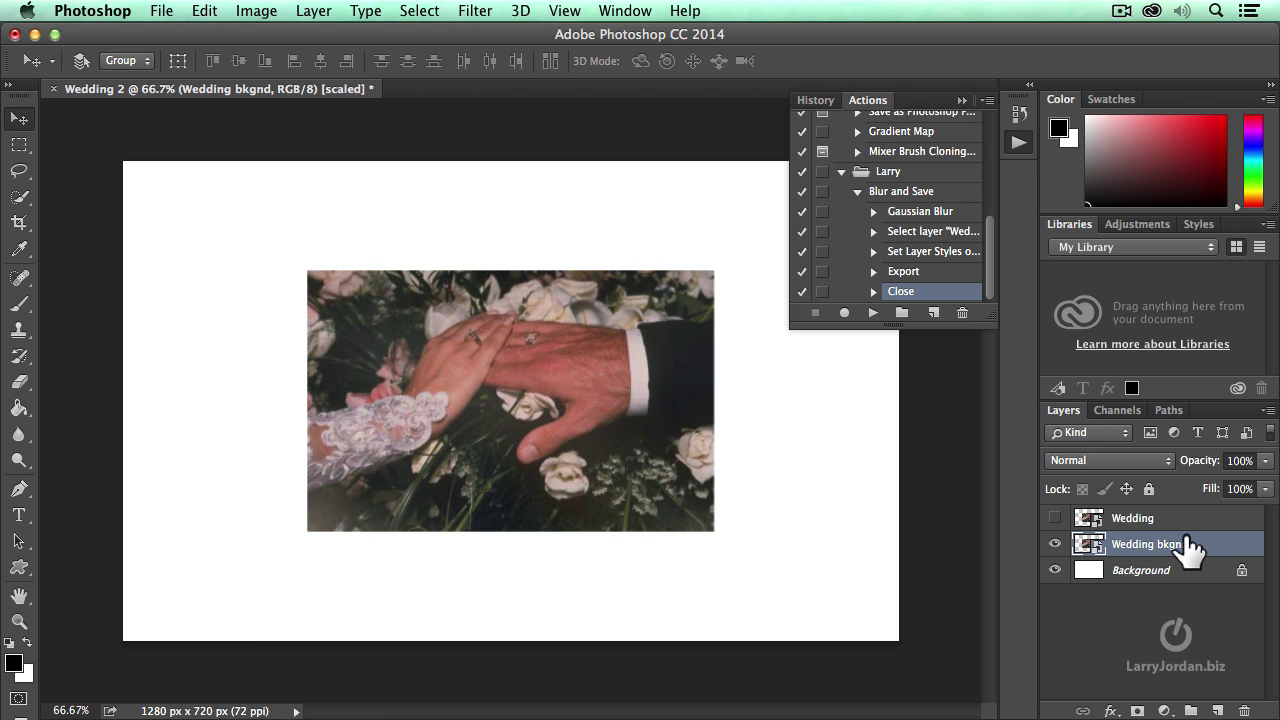
Step: Free Transform Wedding bkgnd to about 191% so it fills the canvas
{"action": "key", "text": "super+t"}
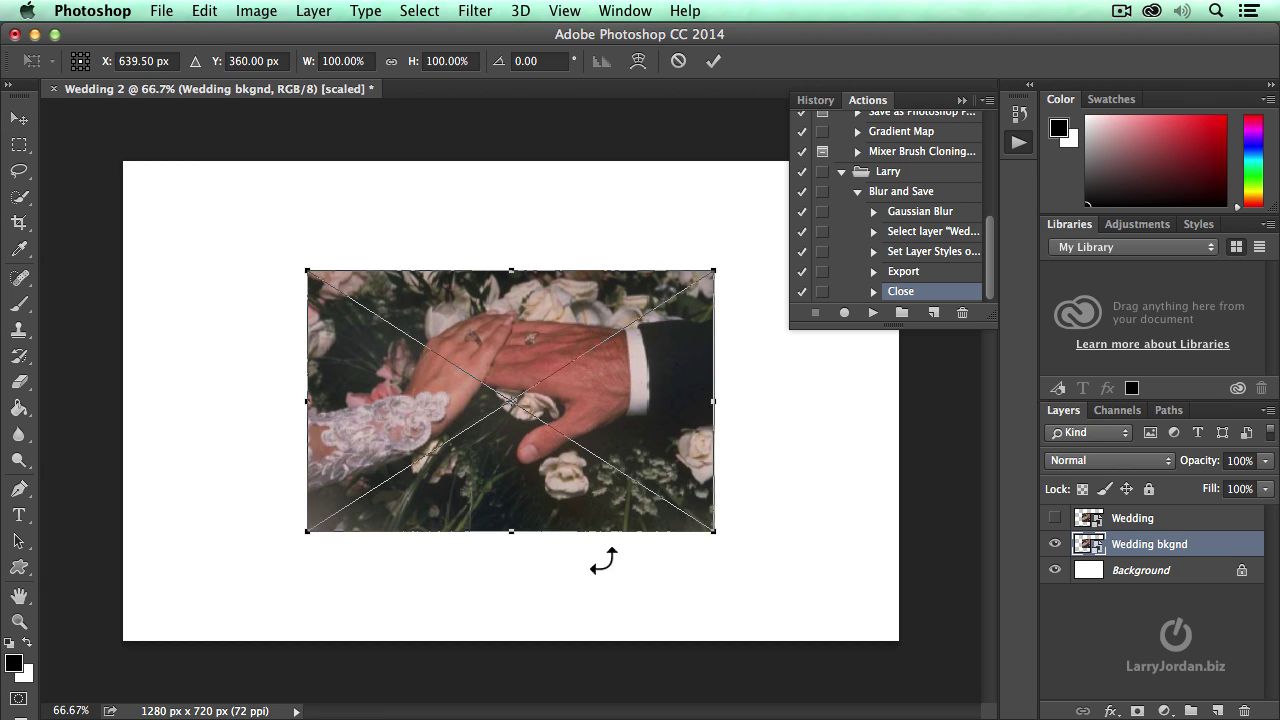
{"action": "left_click_drag", "start_coordinate": [714, 535], "coordinate": [900, 650]}
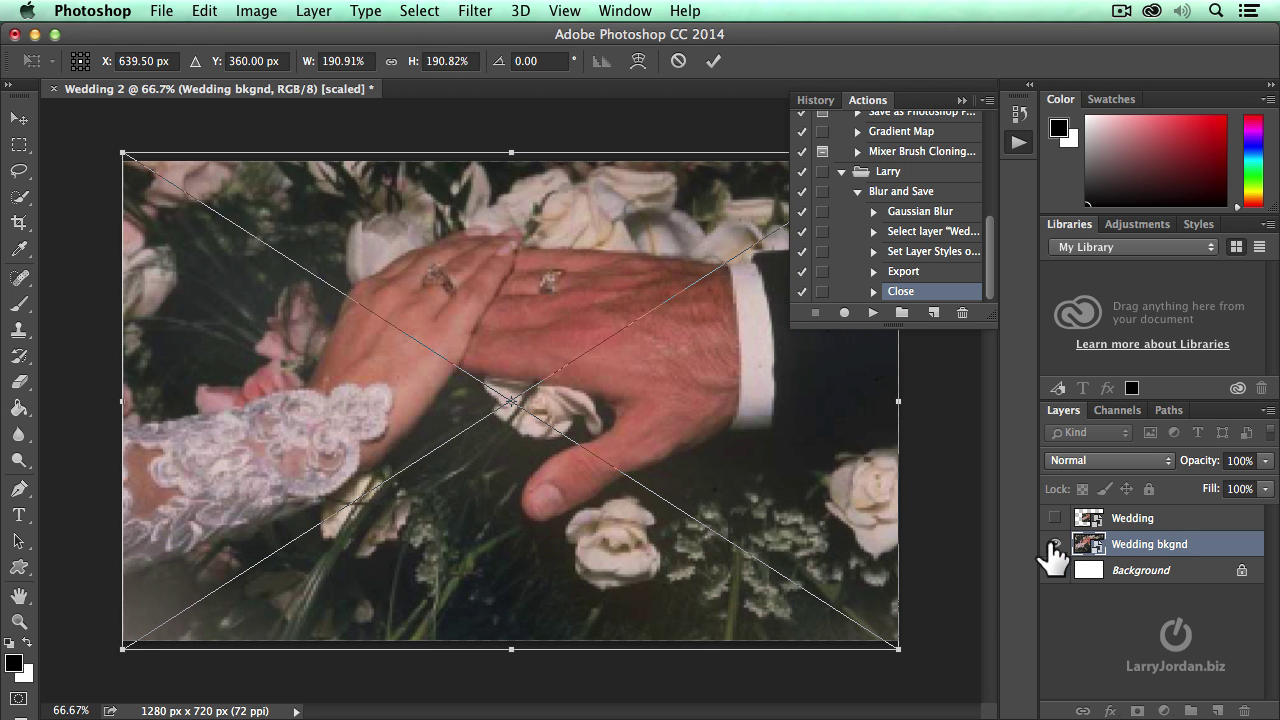
{"action": "key", "text": "Return"}
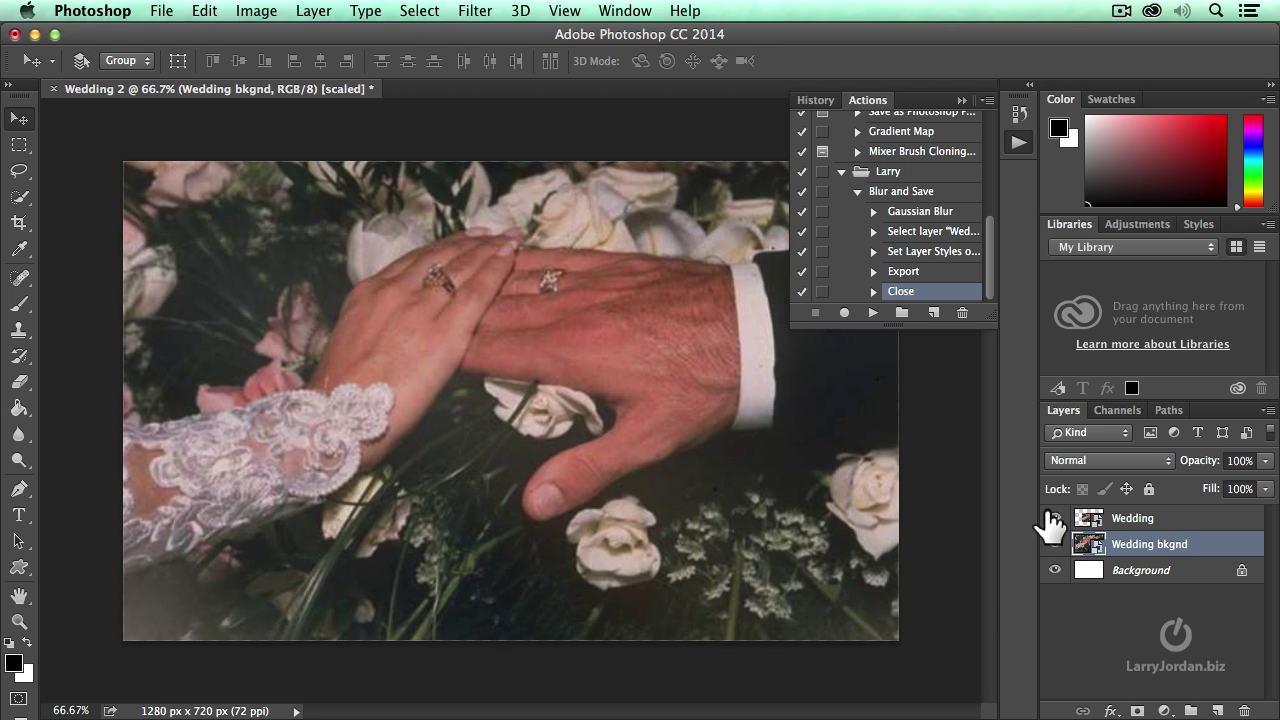
Step: Show the Wedding layer again and play the Blur and Save action on Wedding 2
{"action": "left_click", "coordinate": [1054, 518]}
{"action": "left_click", "coordinate": [878, 193]}
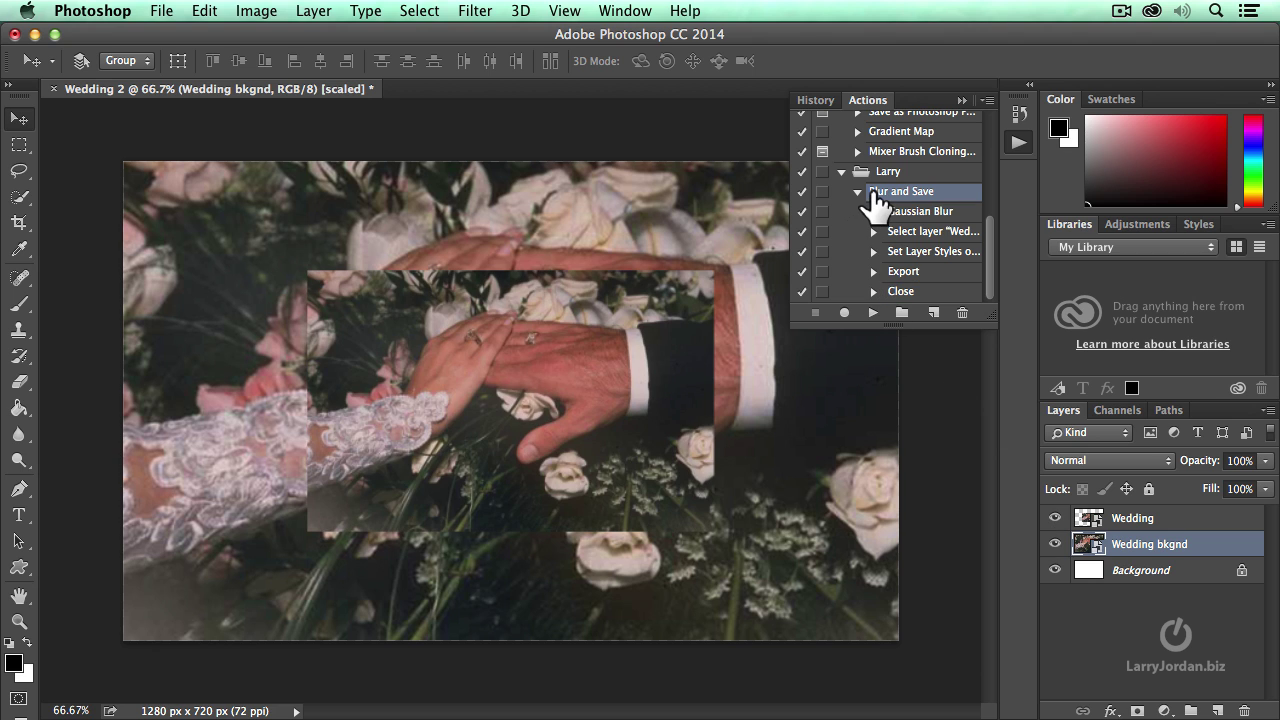
{"action": "left_click", "coordinate": [873, 313]}
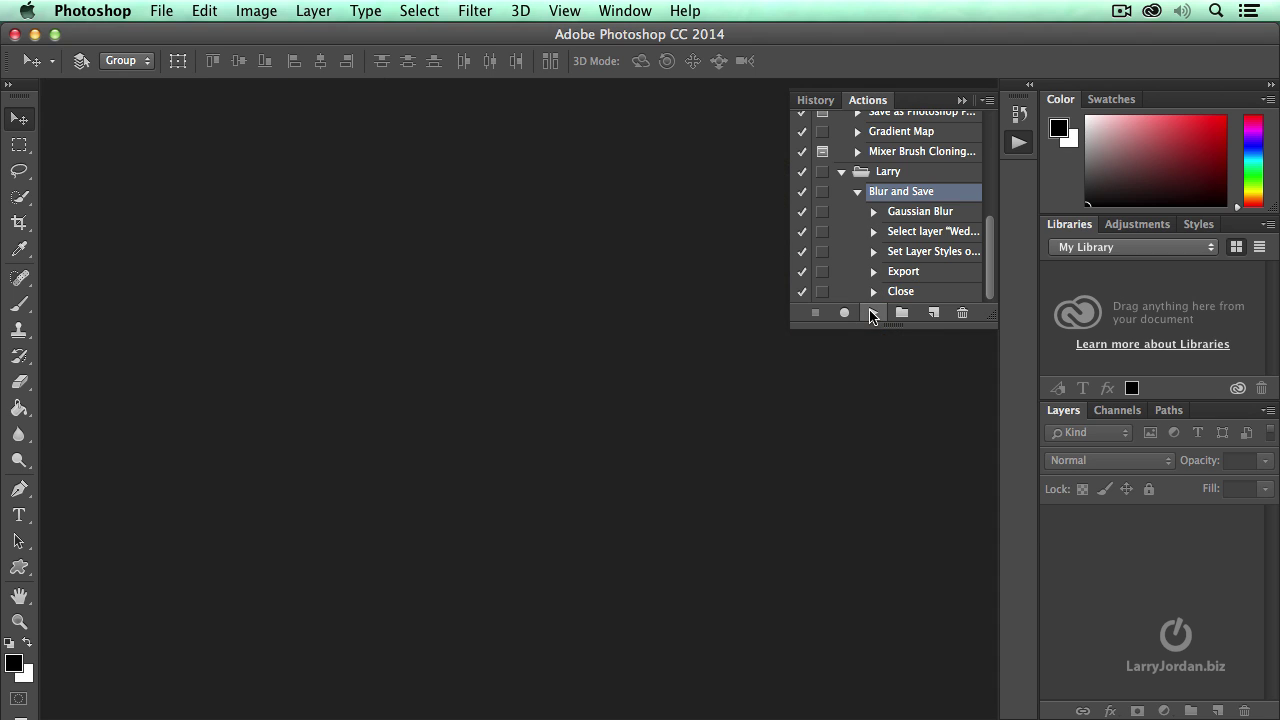
Step: Hide Photoshop, move Wedding-2.jpg beside Wedding.jpg, and Quick Look Wedding.jpg
{"action": "key", "text": "super+h"}
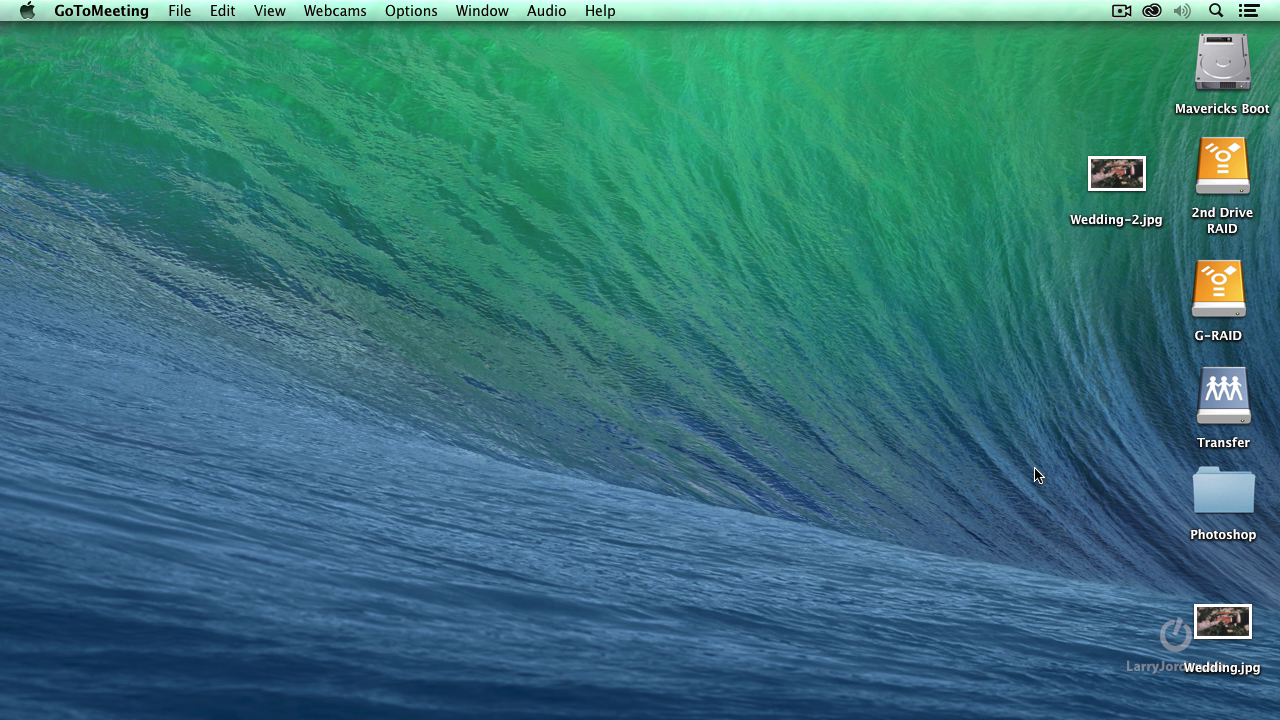
{"action": "left_click_drag", "start_coordinate": [1088, 205], "coordinate": [1102, 612]}
{"action": "left_click", "coordinate": [1230, 625]}
{"action": "key", "text": "space"}
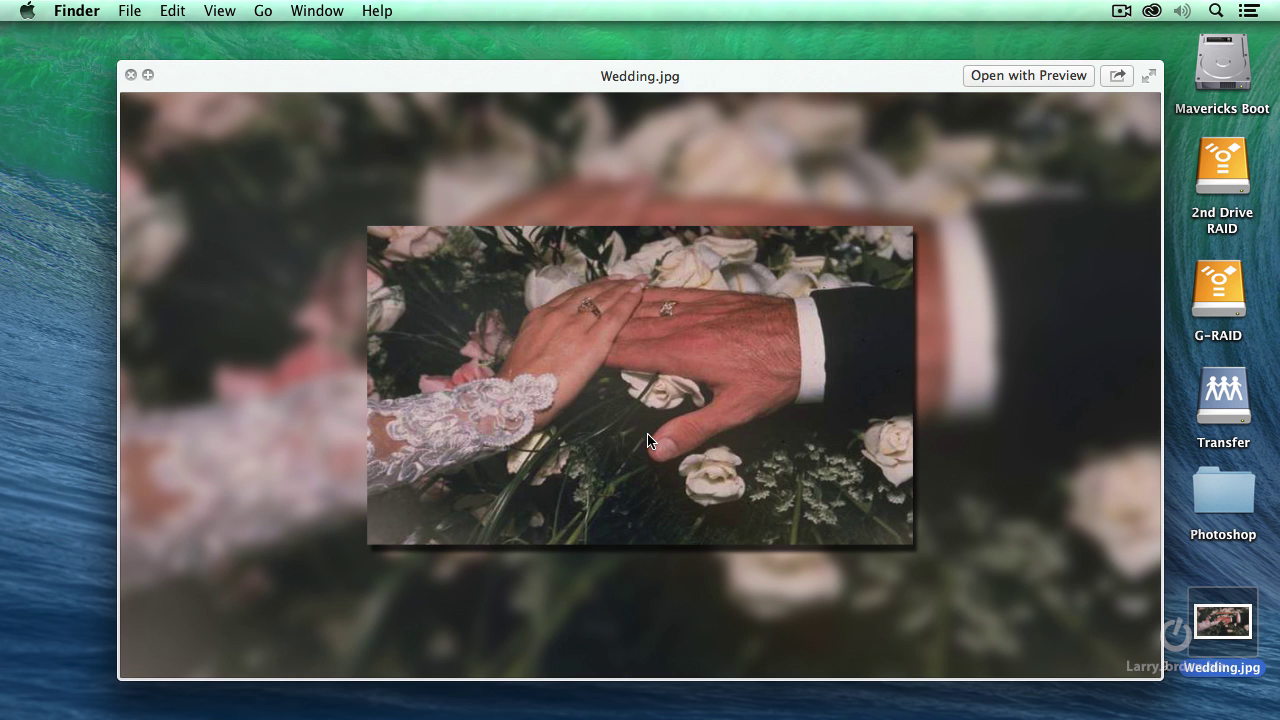
{"action": "key", "text": "space"}
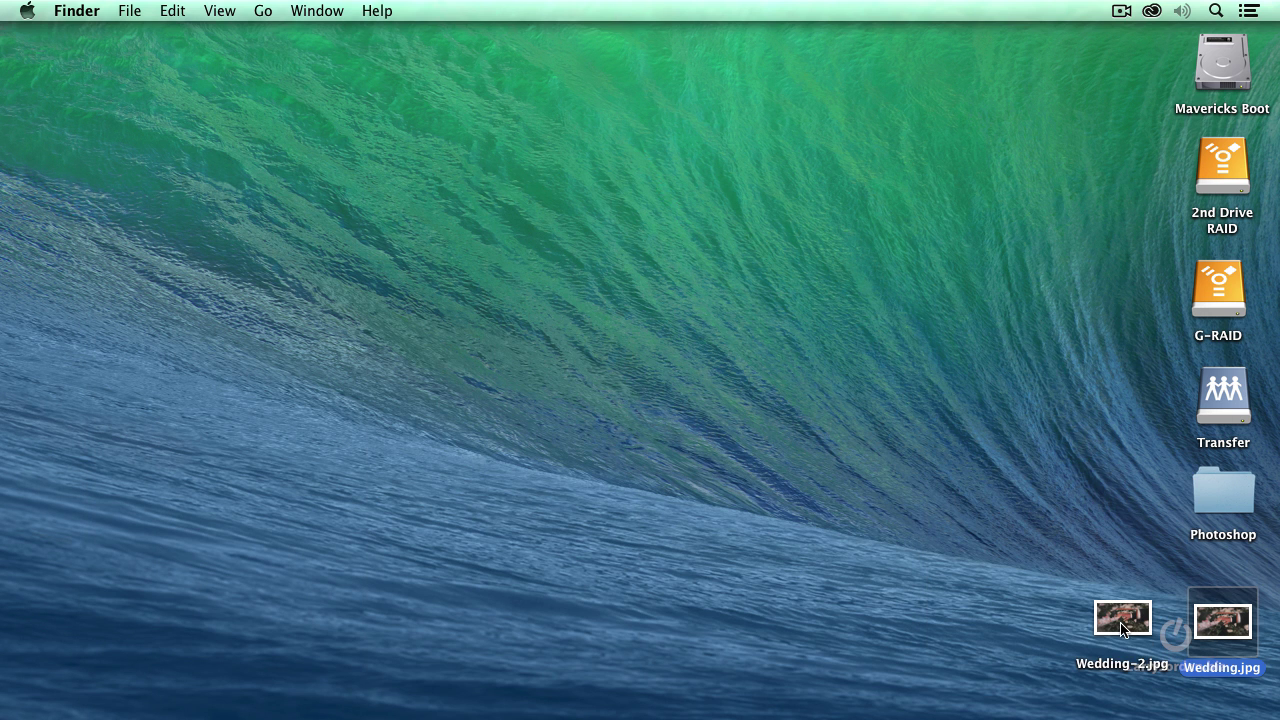
Step: Quick Look Wedding-2.jpg to check its blurred backdrop, then return to Photoshop
{"action": "left_click", "coordinate": [1122, 620]}
{"action": "key", "text": "space"}
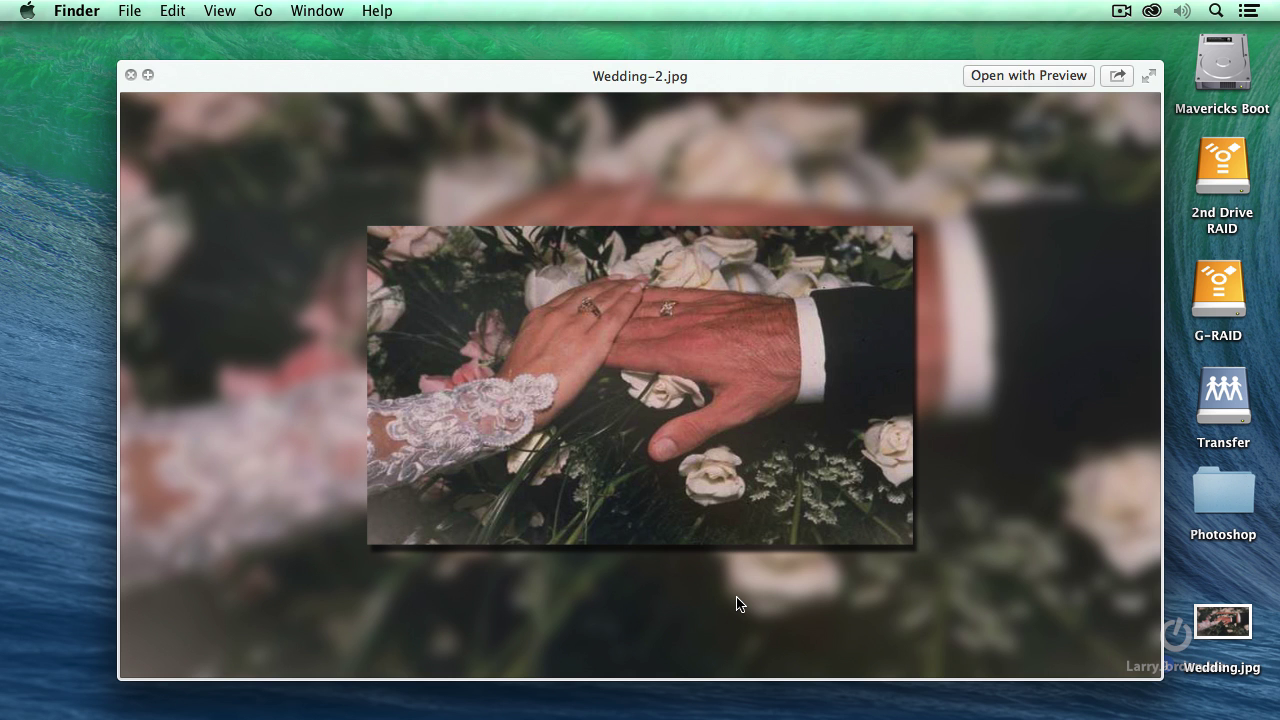
{"action": "key", "text": "super+y"}
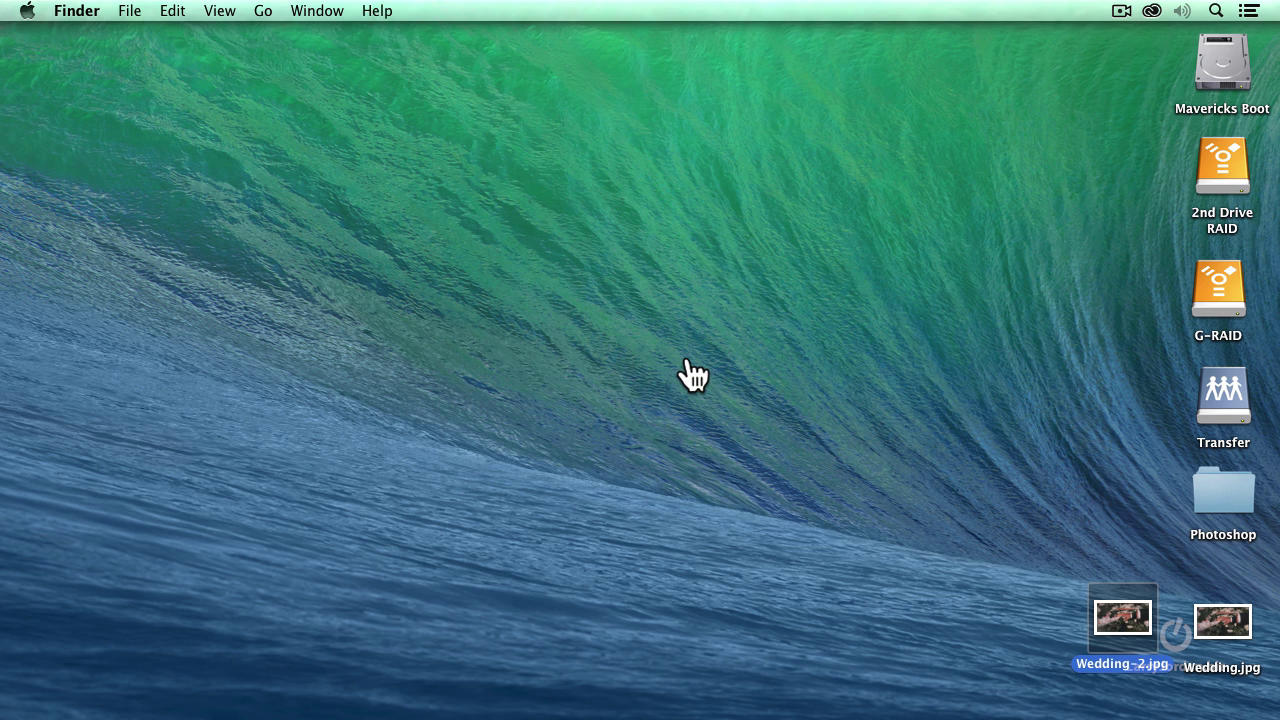
{"action": "key", "text": "super+Tab"}
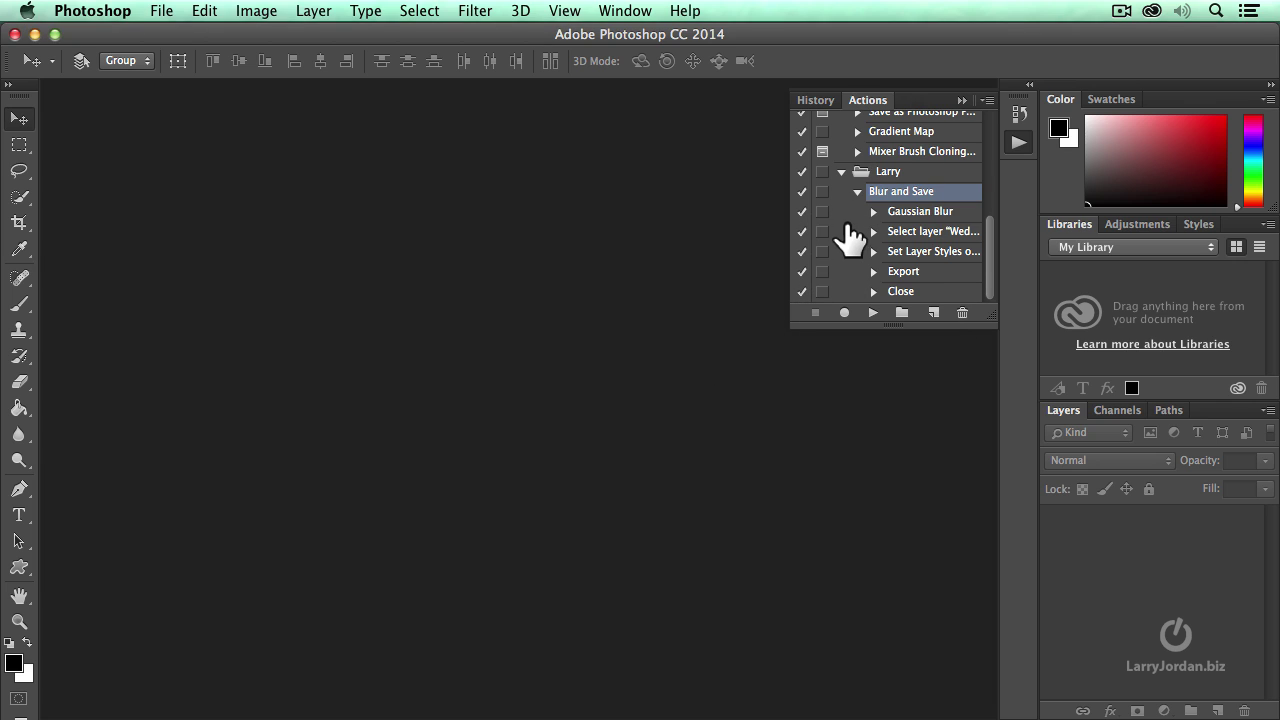
Step: Toggle all Blur and Save steps off and on, then enable the Gaussian Blur step's dialog pause
{"action": "left_click", "coordinate": [802, 191]}
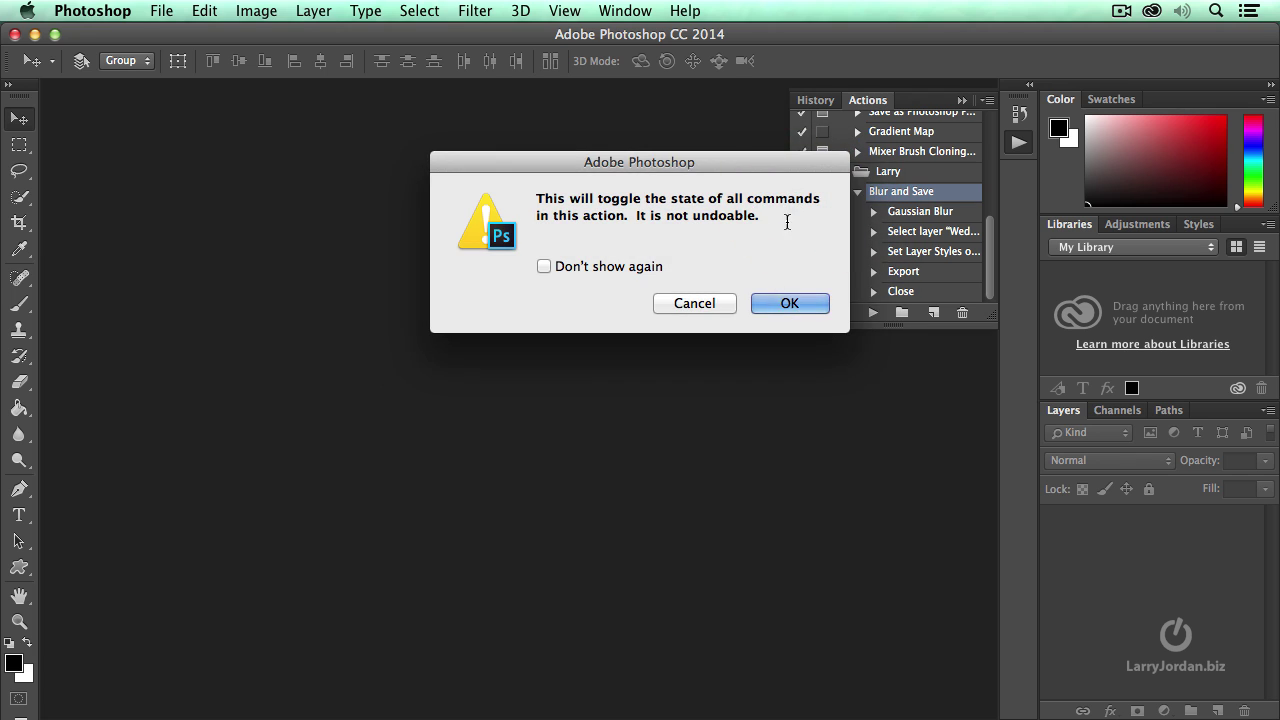
{"action": "left_click", "coordinate": [790, 303]}
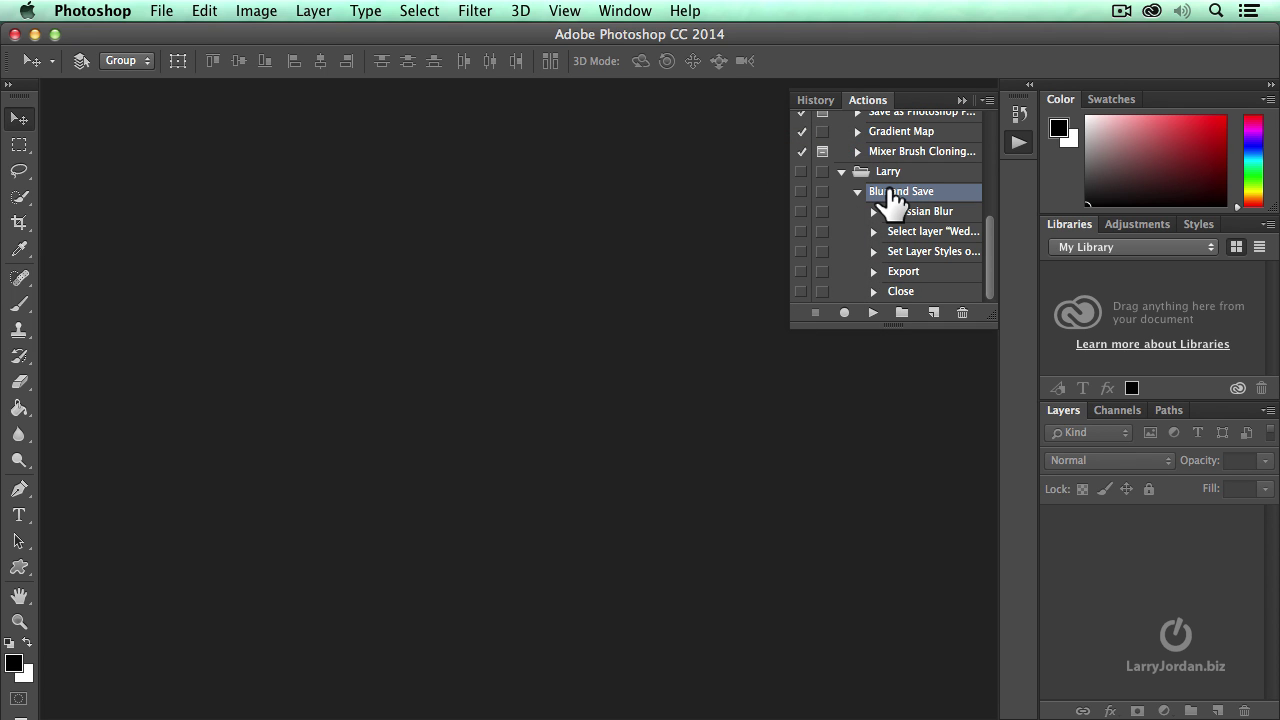
{"action": "left_click", "coordinate": [800, 172]}
{"action": "left_click", "coordinate": [808, 308]}
{"action": "left_click", "coordinate": [822, 211]}
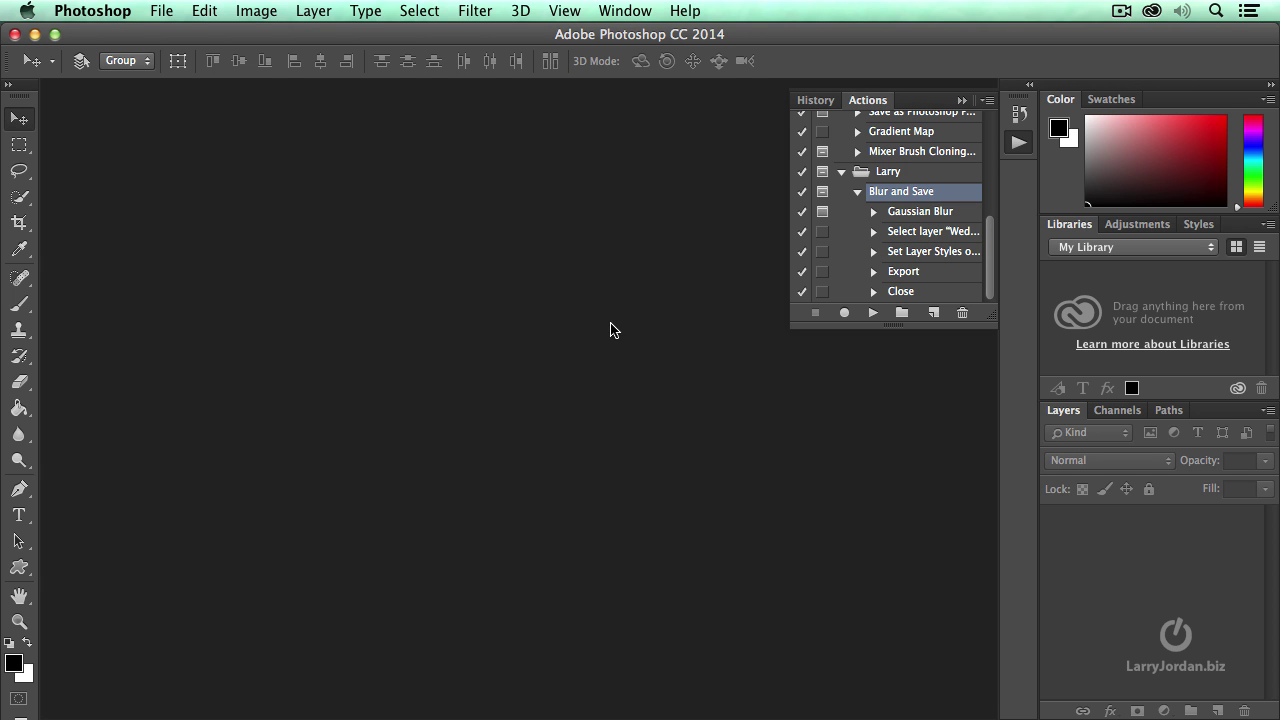
Step: Create a new 1280×720 document named 'Wedding 3'
{"action": "left_click", "coordinate": [160, 11]}
{"action": "left_click", "coordinate": [162, 37]}
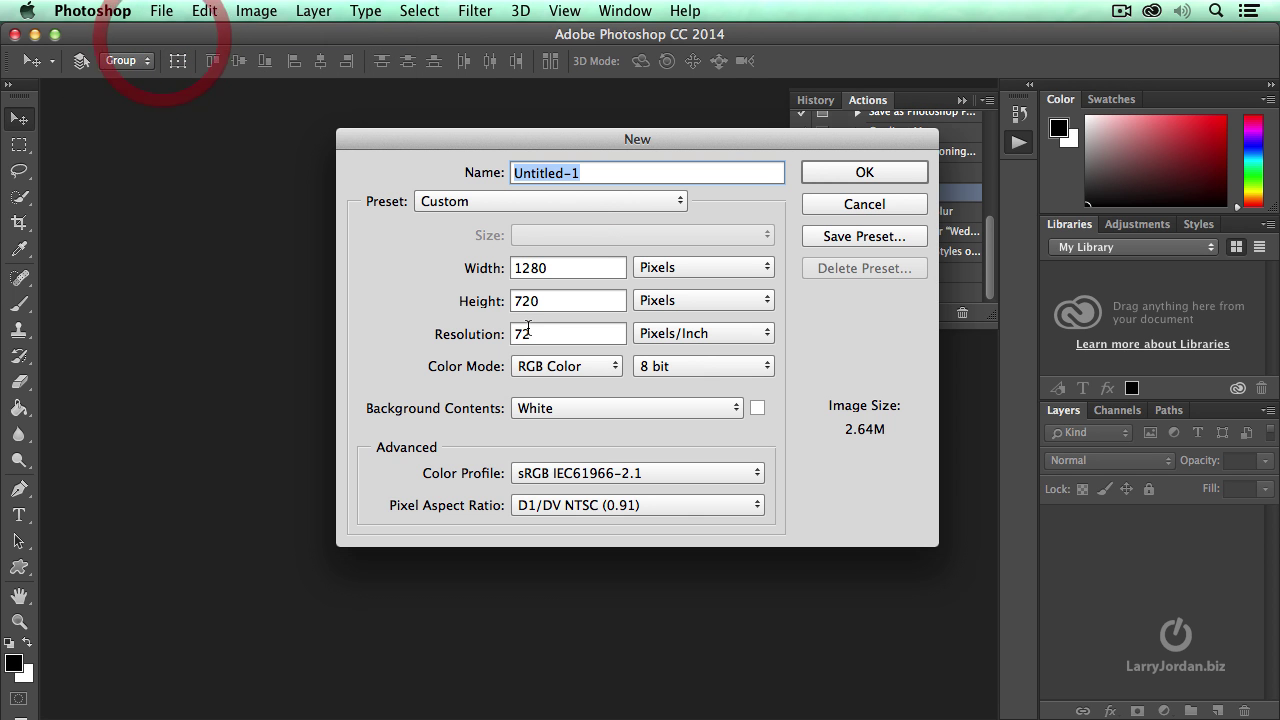
{"action": "type", "text": "Wedding 3"}
{"action": "left_click", "coordinate": [872, 172]}
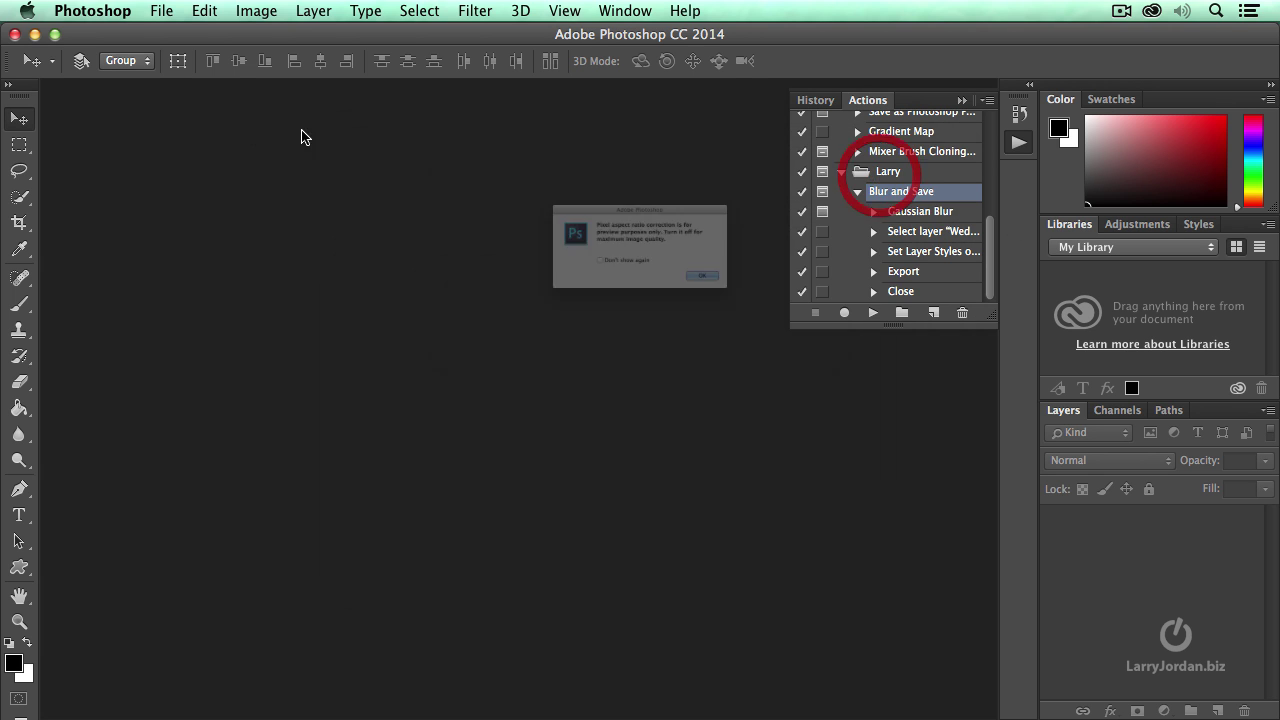
{"action": "left_click", "coordinate": [789, 316]}
Step: Place Wedding.JPG embedded into Wedding 3 and commit it
{"action": "left_click", "coordinate": [161, 10]}
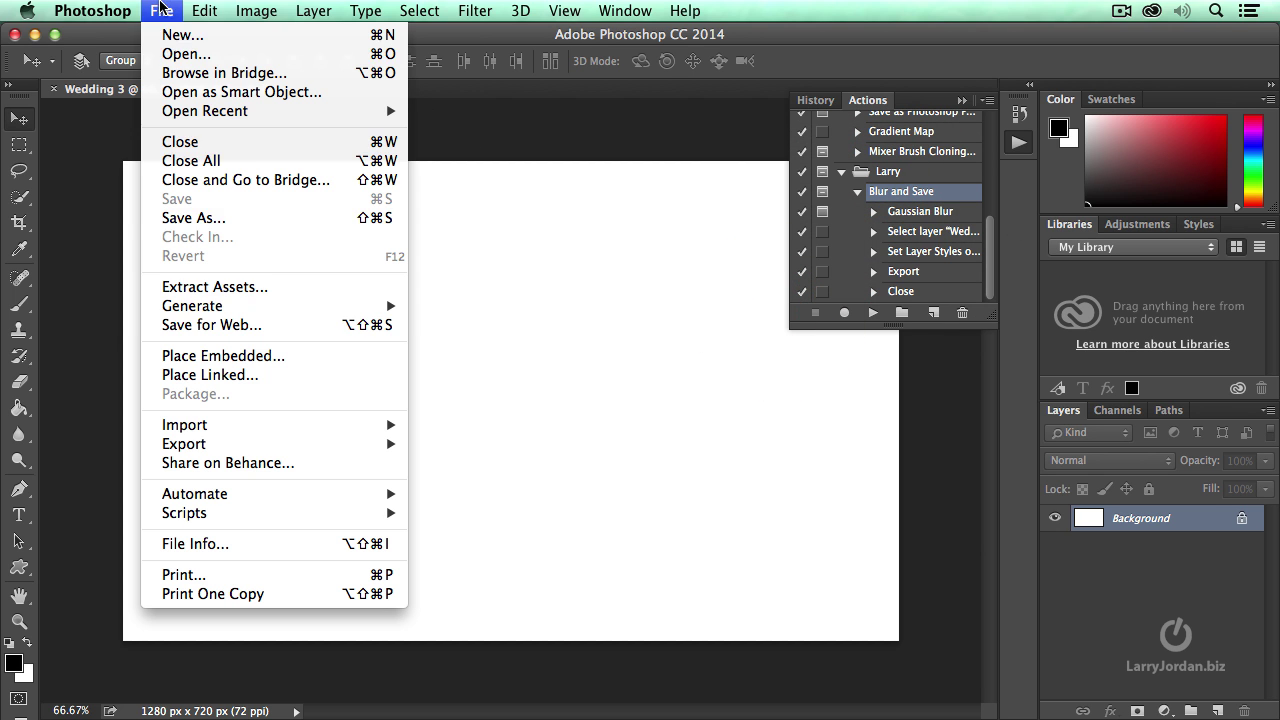
{"action": "left_click", "coordinate": [300, 355]}
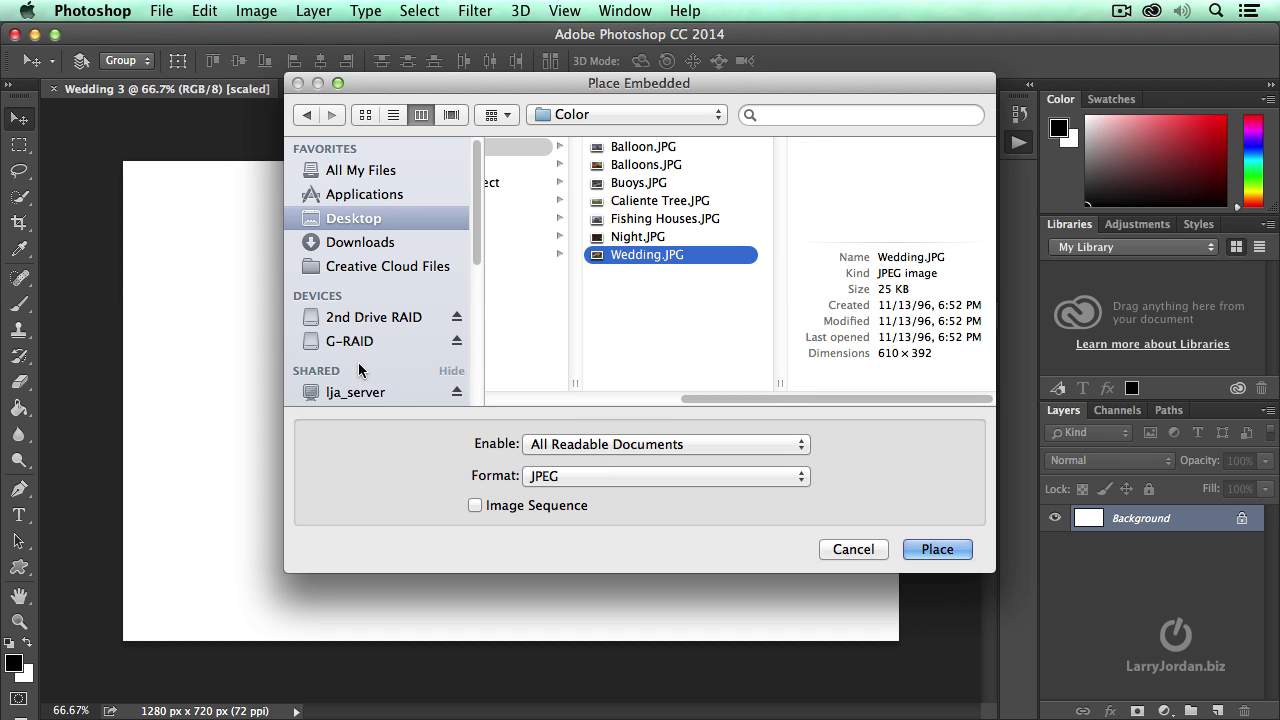
{"action": "left_click", "coordinate": [932, 550]}
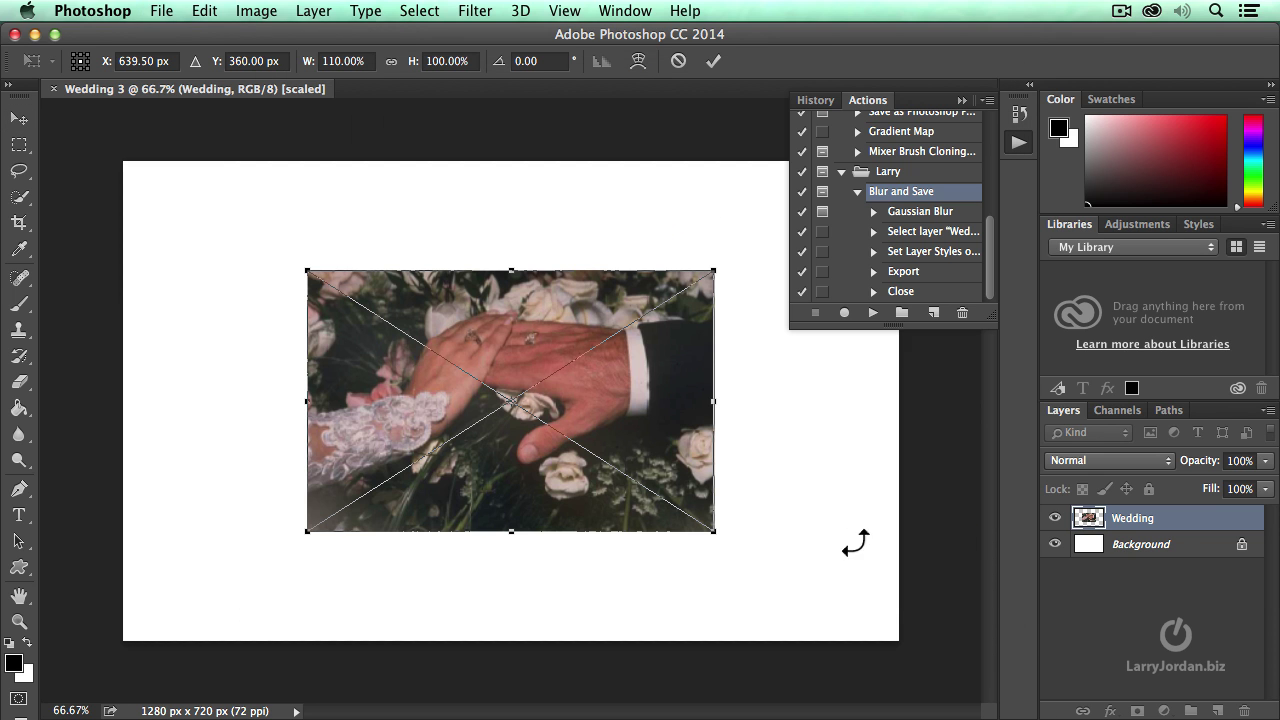
{"action": "key", "text": "Return"}
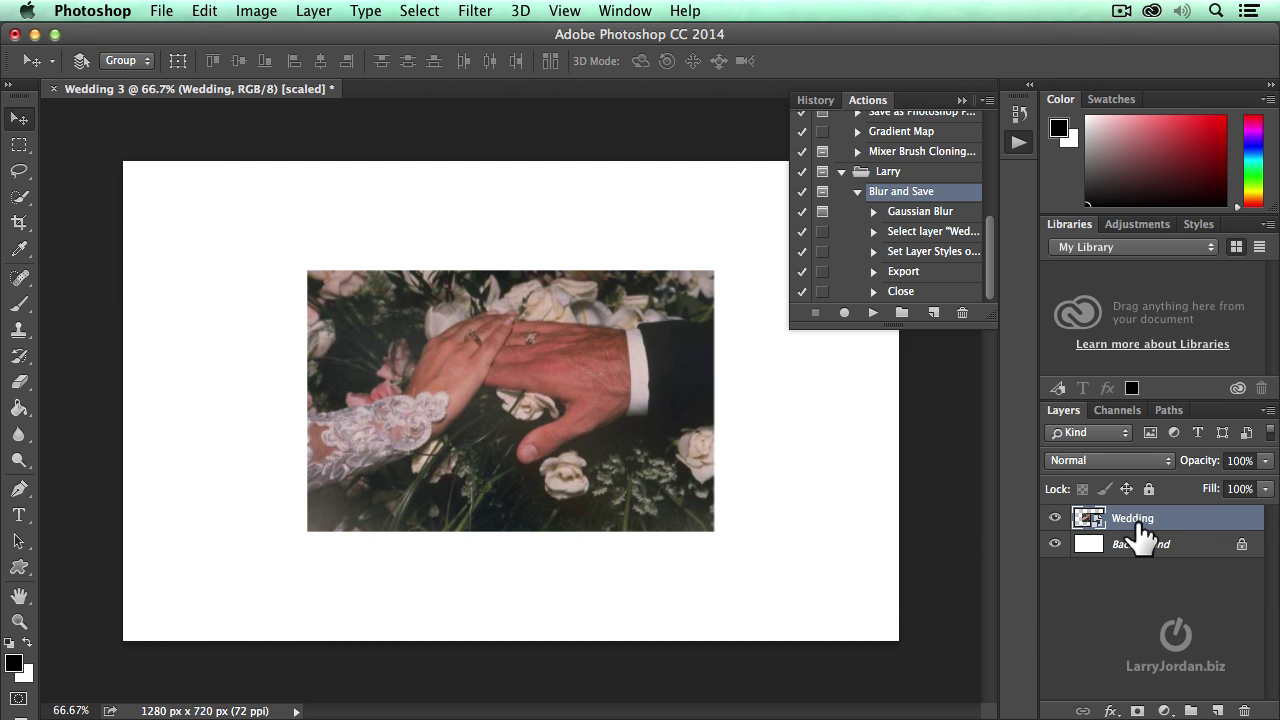
Step: Duplicate the Wedding layer as 'Wedding Bkgnd' beneath Wedding and select it
{"action": "right_click", "coordinate": [1137, 526]}
{"action": "left_click", "coordinate": [1105, 579]}
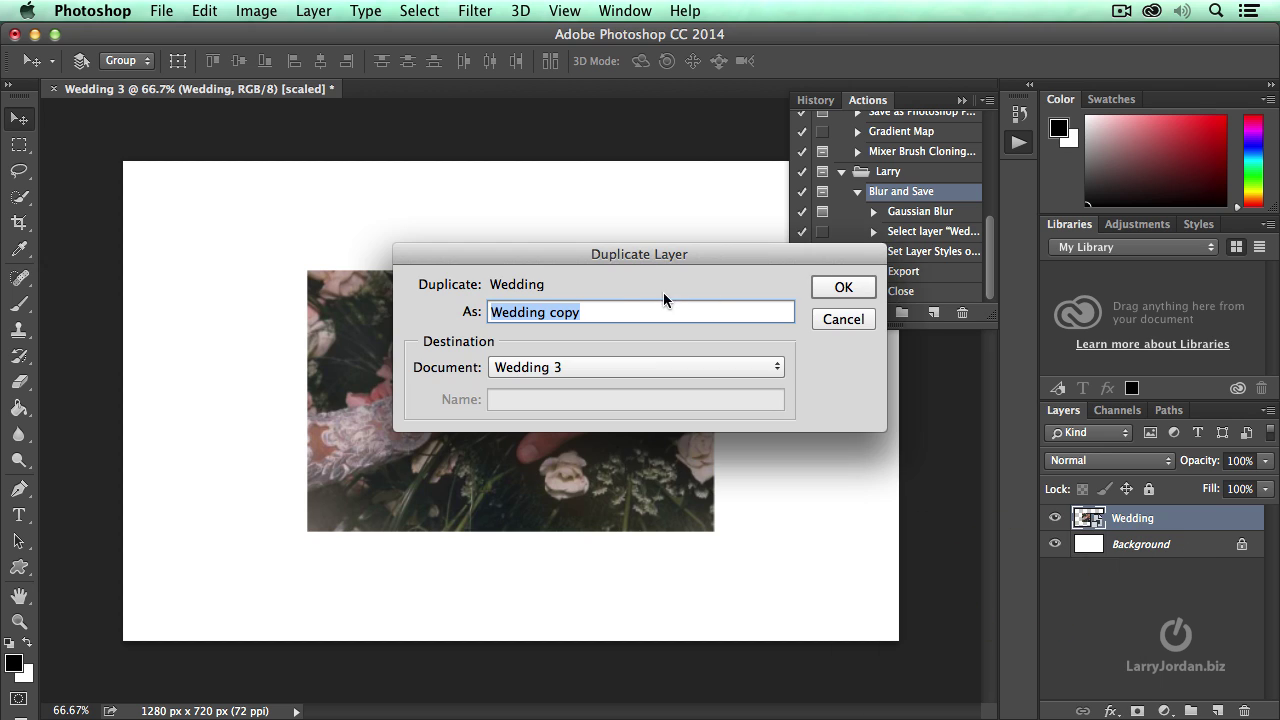
{"action": "left_click", "coordinate": [608, 312]}
{"action": "key", "text": "BackSpace"}
{"action": "key", "text": "BackSpace"}
{"action": "key", "text": "BackSpace"}
{"action": "key", "text": "BackSpace"}
{"action": "type", "text": "Bkgnd"}
{"action": "key", "text": "Return"}
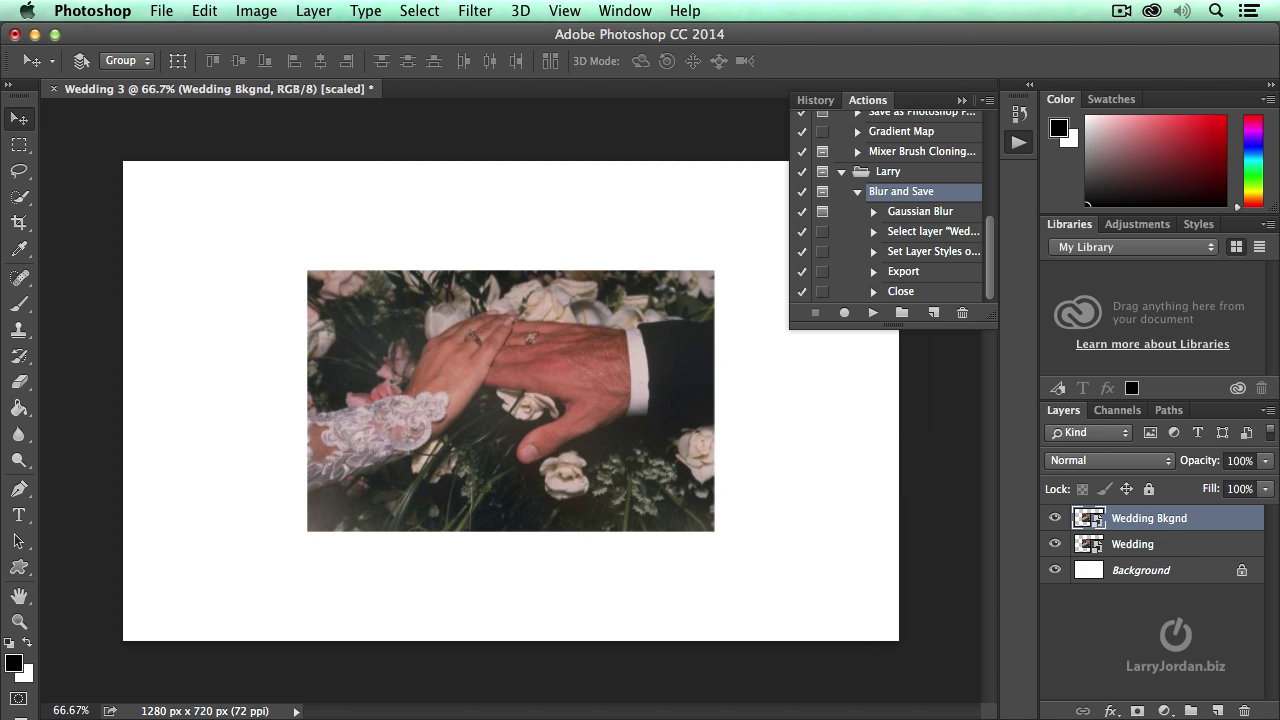
{"action": "mouse_move", "coordinate": [1180, 545]}
{"action": "left_mouse_down"}
{"action": "mouse_move", "coordinate": [1165, 508]}
{"action": "mouse_move", "coordinate": [1171, 529]}
{"action": "left_mouse_up"}
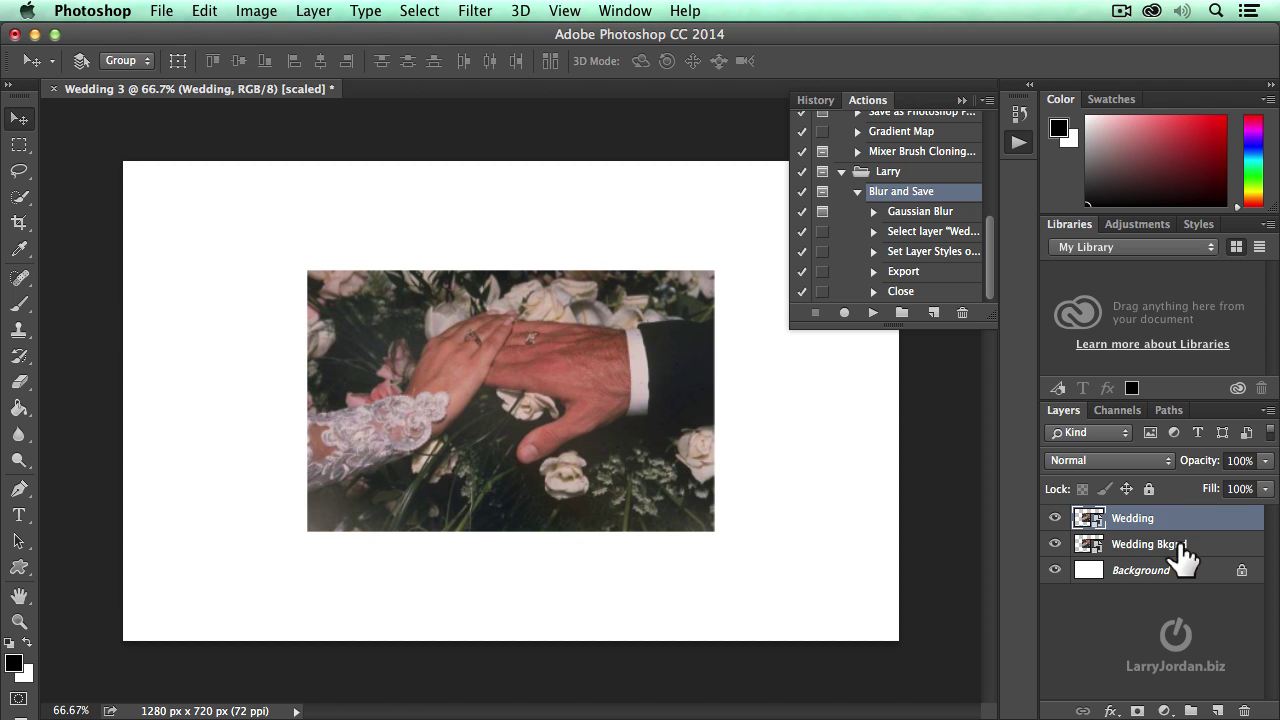
{"action": "left_click", "coordinate": [1165, 552]}
Step: Free Transform Wedding Bkgnd to about 217% to fill the canvas
{"action": "key", "text": "super+t"}
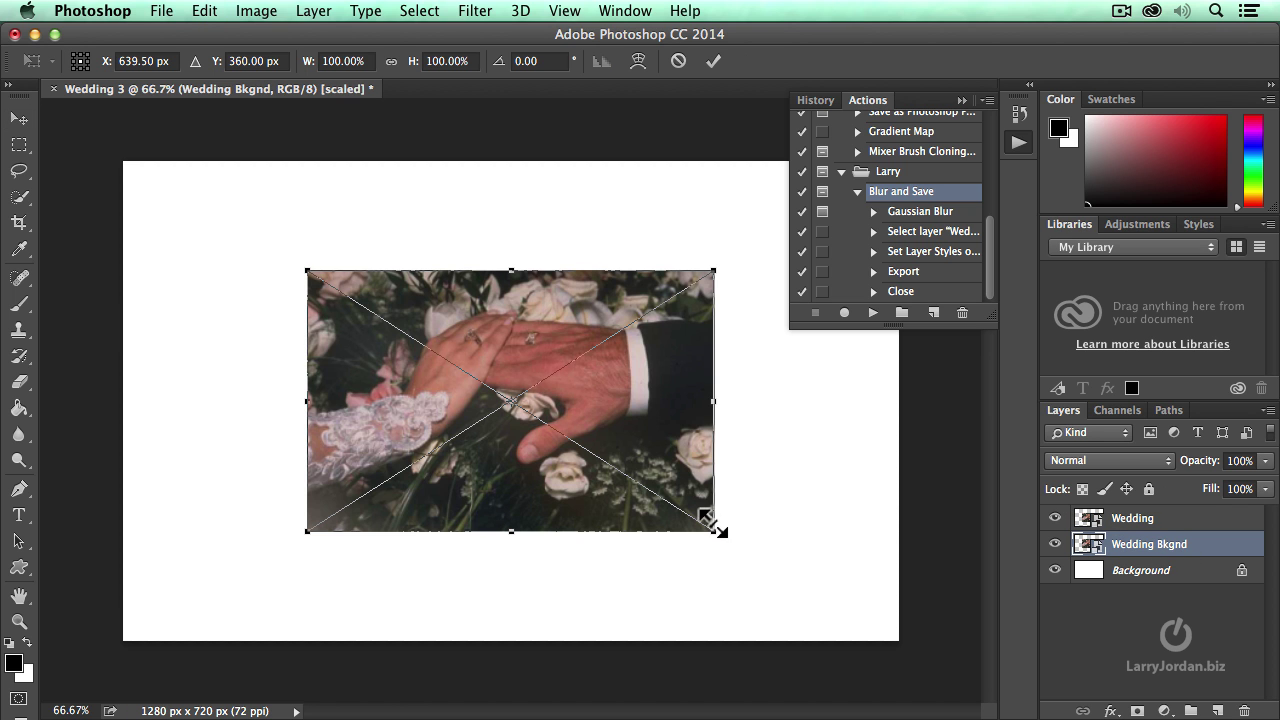
{"action": "left_click_drag", "start_coordinate": [713, 531], "coordinate": [918, 608]}
{"action": "key", "text": "Return"}
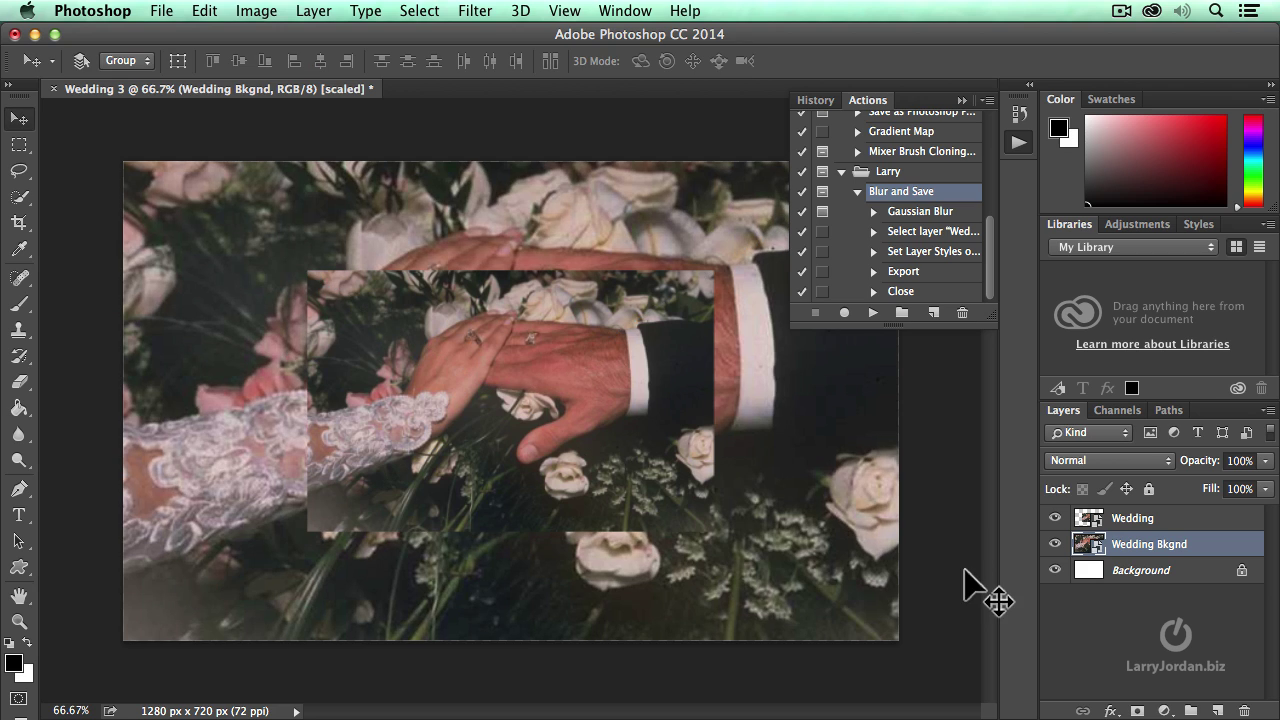
Step: Play Blur and Save with a raised Gaussian Blur radius, exporting Wedding-3.jpg, then disable the blur pause
{"action": "left_click", "coordinate": [822, 211]}
{"action": "left_click", "coordinate": [873, 313]}
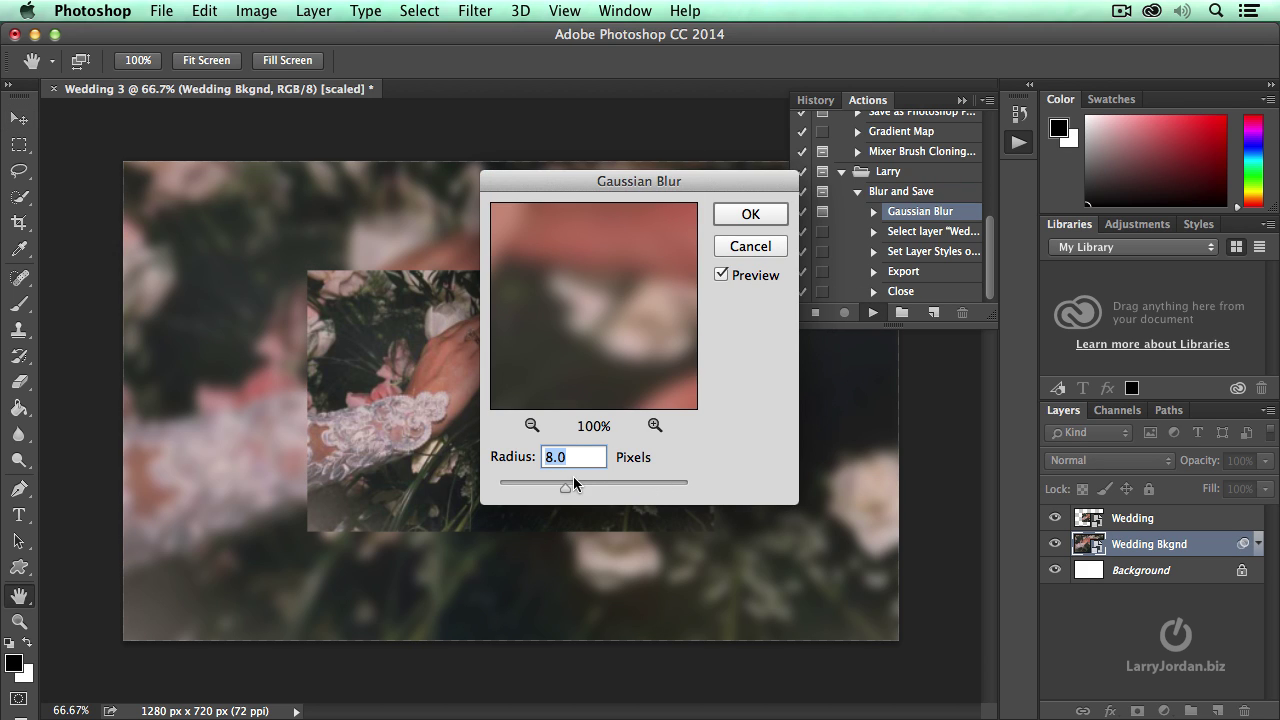
{"action": "left_click_drag", "start_coordinate": [565, 496], "coordinate": [584, 491]}
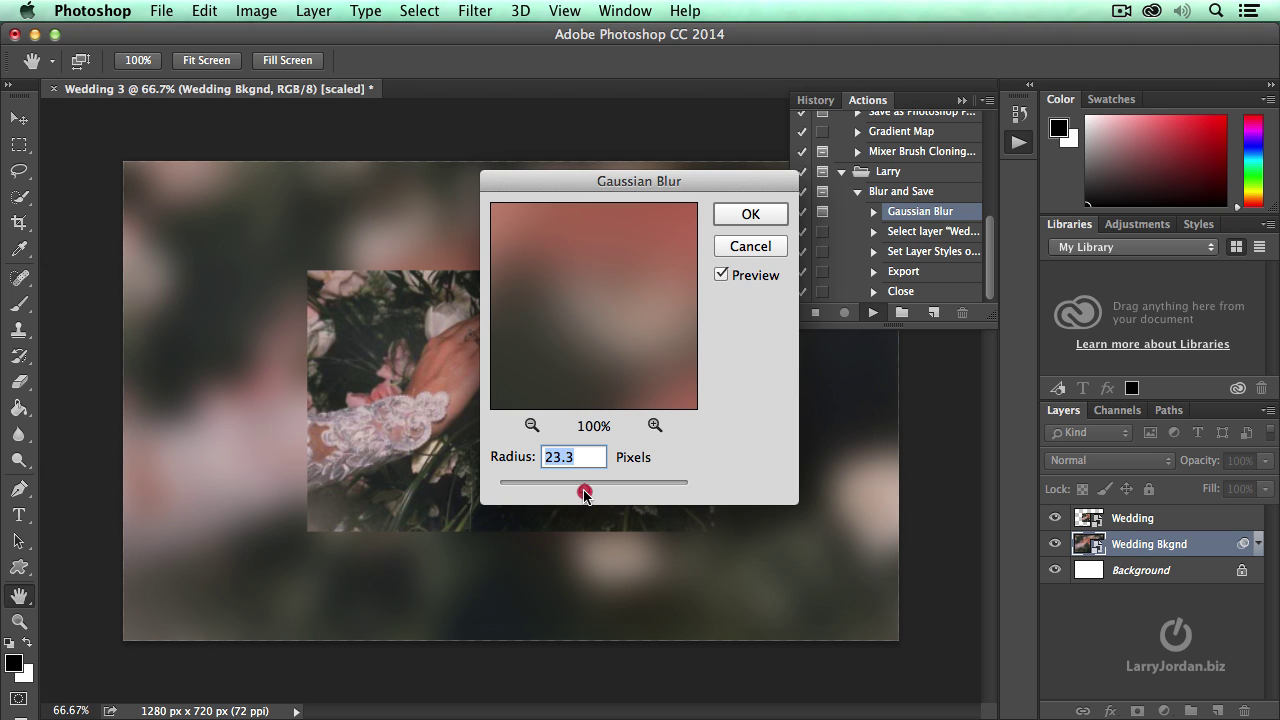
{"action": "left_click", "coordinate": [773, 215]}
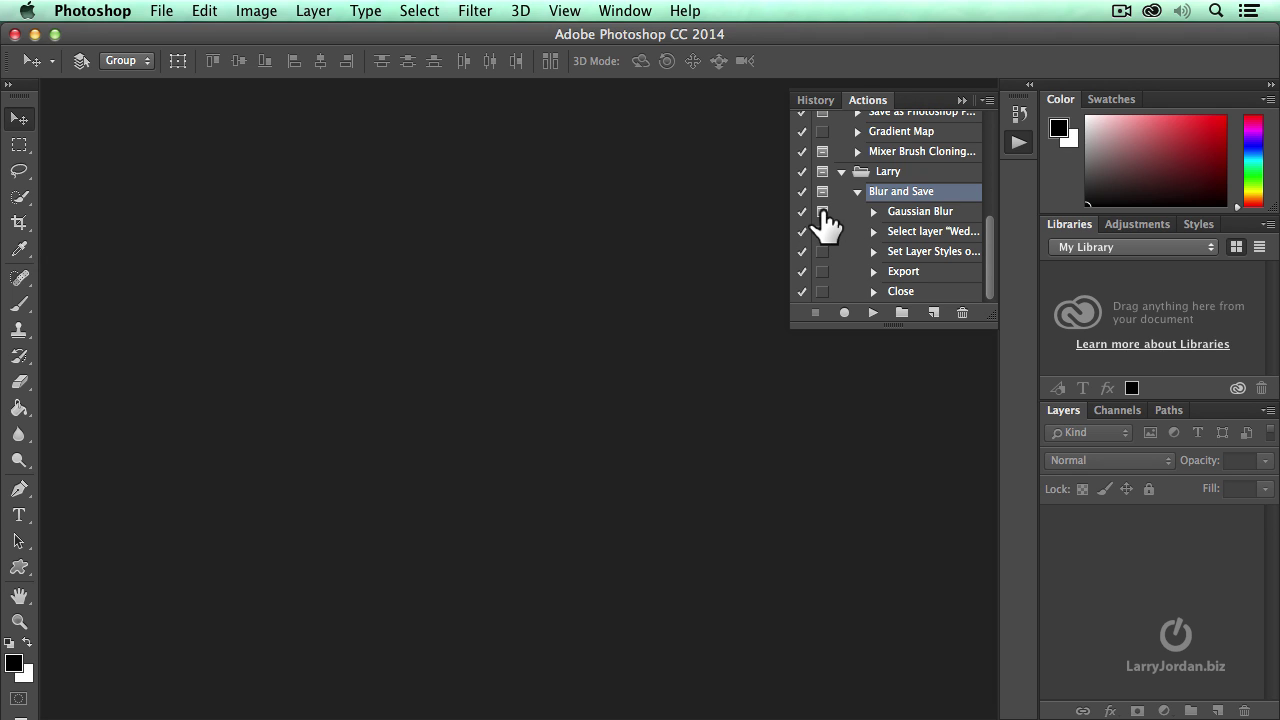
{"action": "left_click", "coordinate": [823, 212]}
Step: Hide Photoshop, set Wedding-3.jpg beside Wedding-2.jpg, and Quick Look through all three wedding JPEGs
{"action": "key", "text": "super+h"}
{"action": "left_click_drag", "start_coordinate": [1105, 180], "coordinate": [1011, 609]}
{"action": "left_click", "coordinate": [1211, 614]}
{"action": "key", "text": "space"}
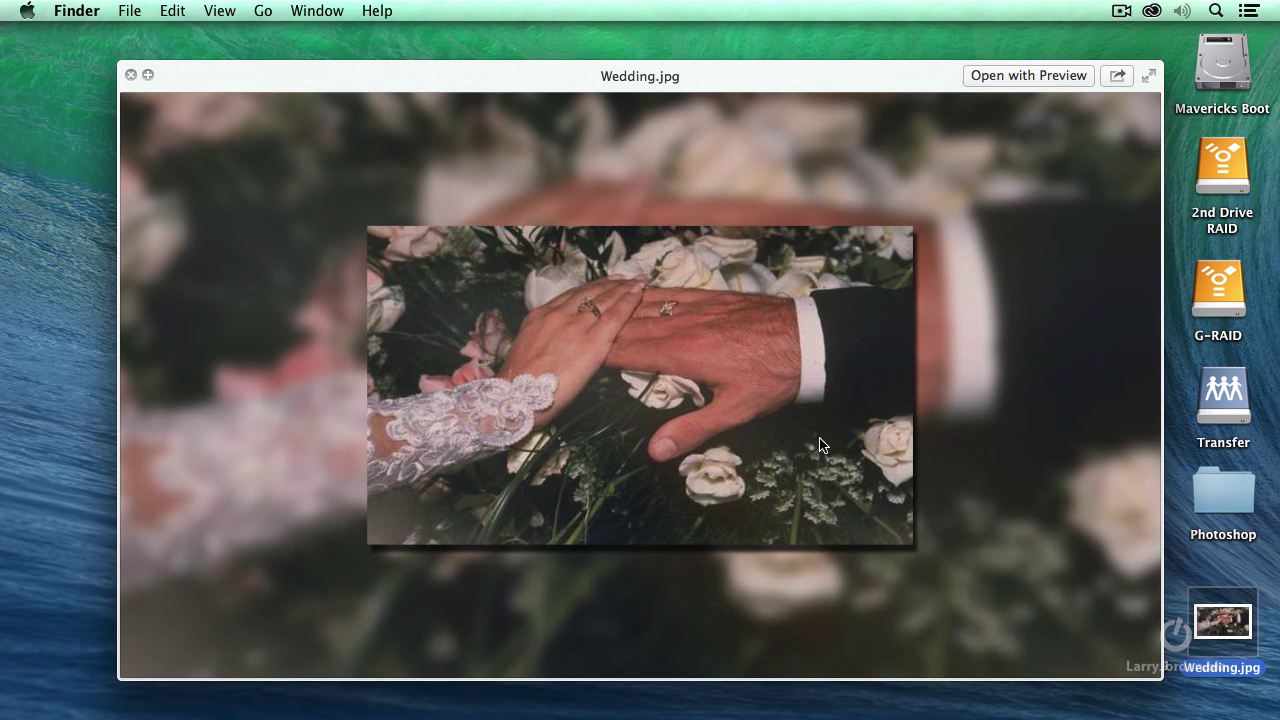
{"action": "key", "text": "Left"}
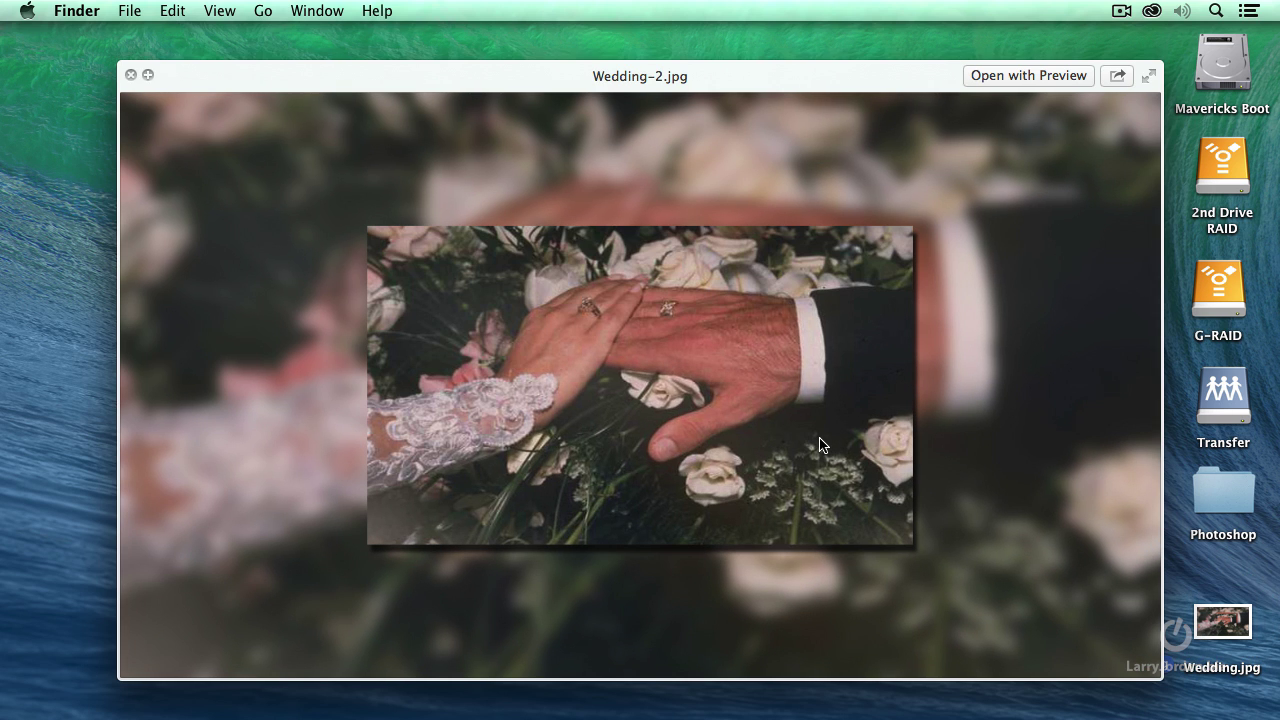
{"action": "key", "text": "Left"}
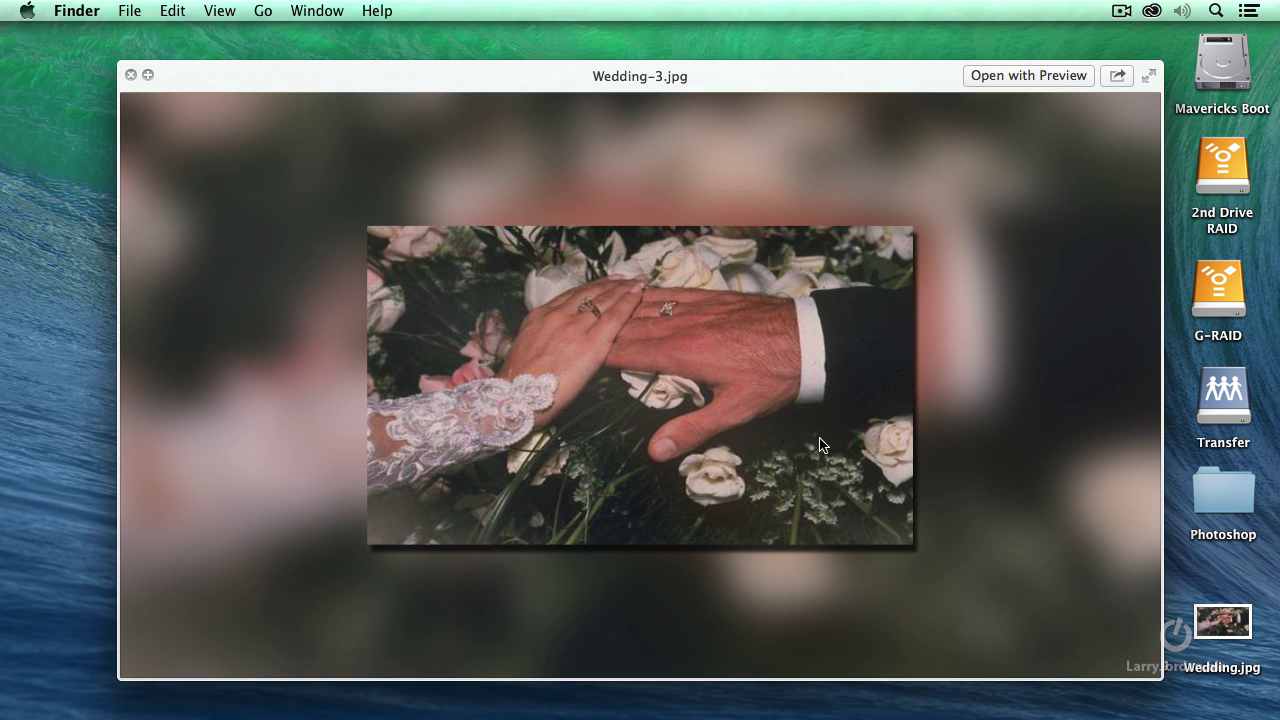
{"action": "key", "text": "space"}
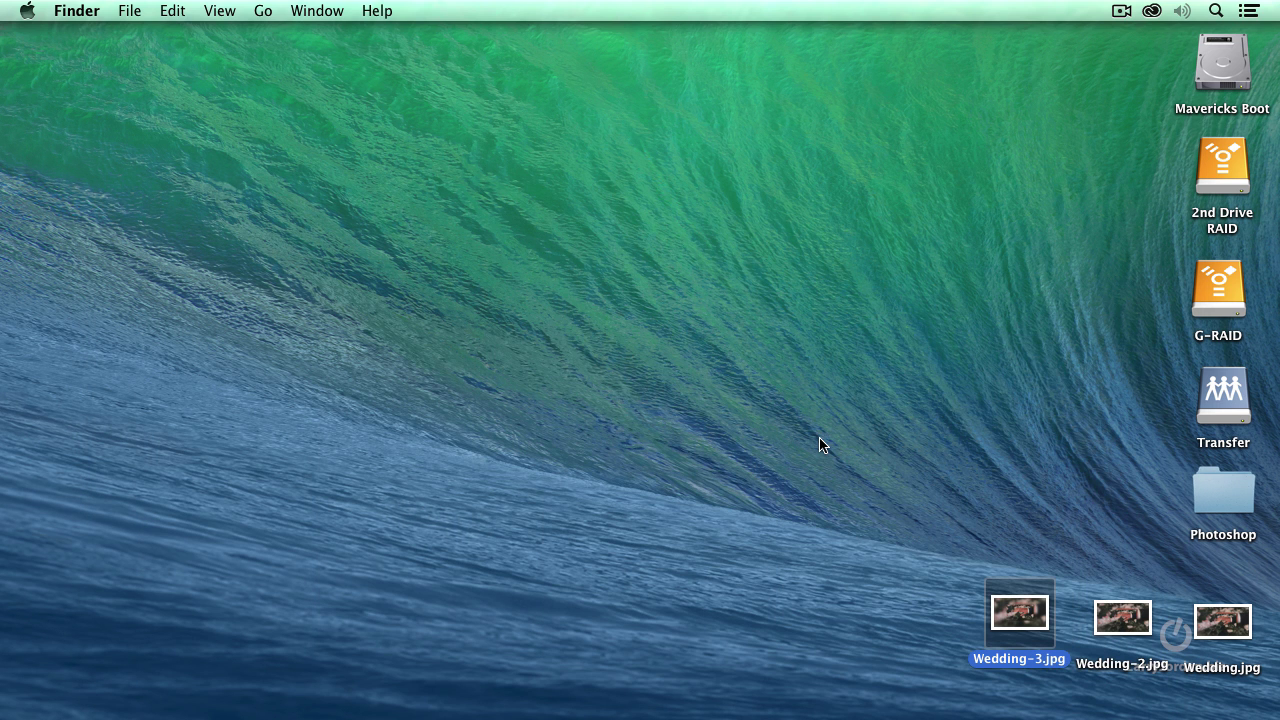